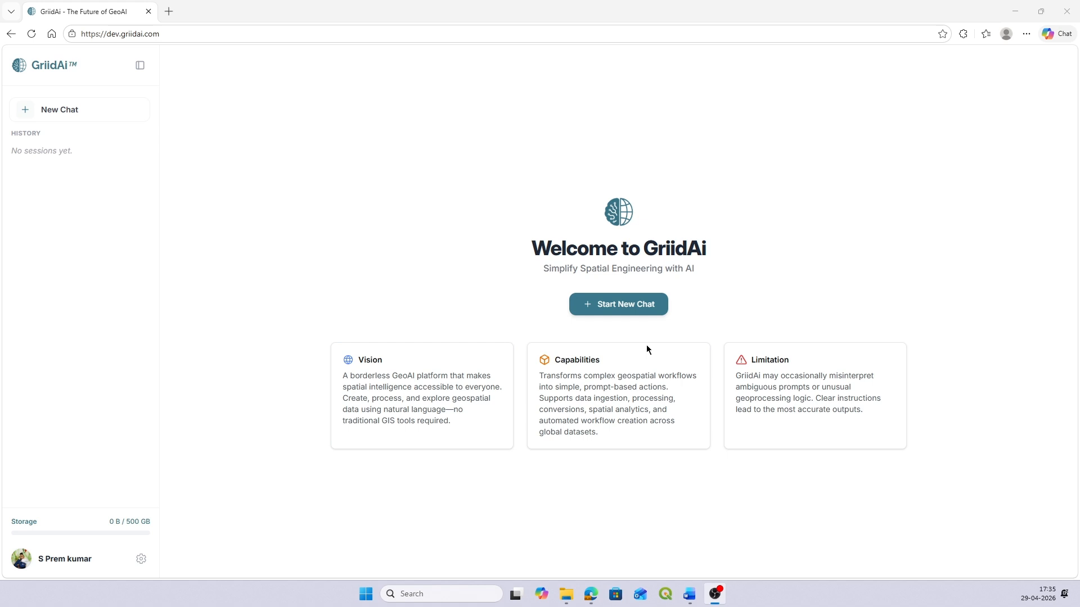
Step: Start a new chat session and rename it as Deforestation
left_click(637, 289)
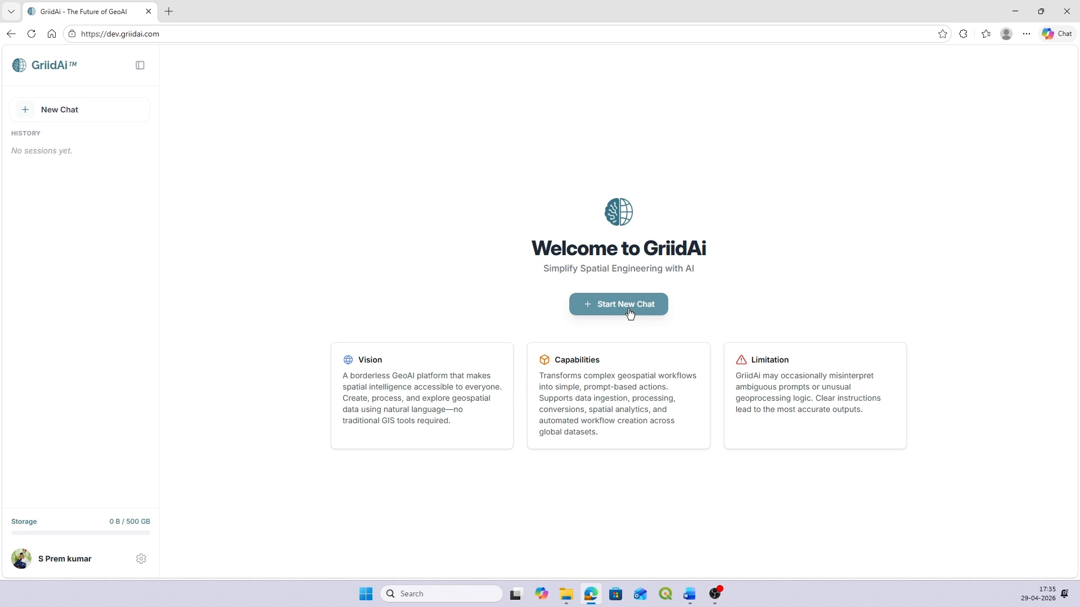
left_click(628, 309)
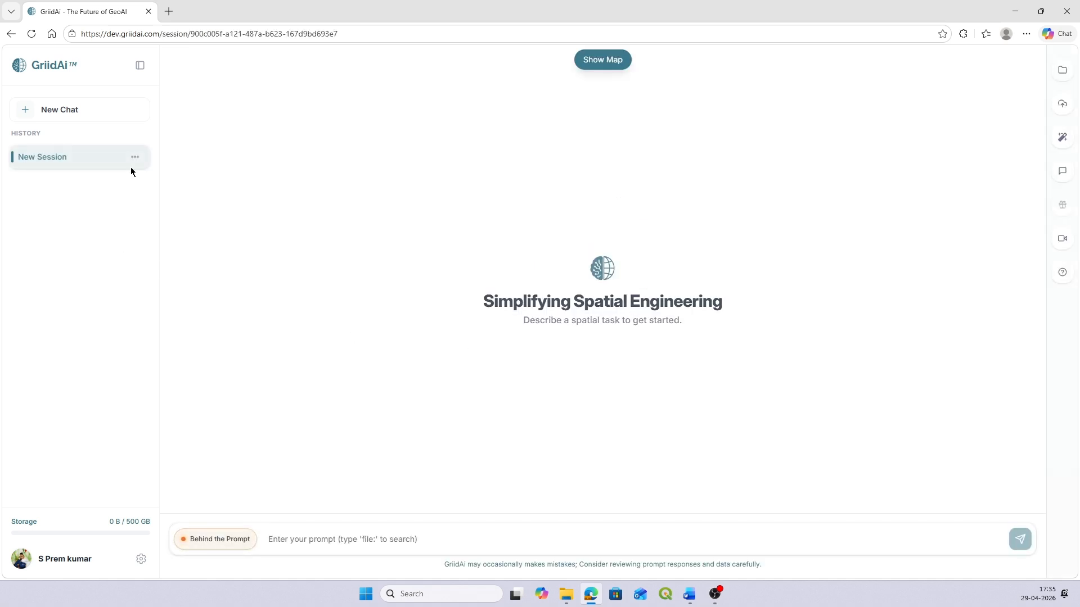
left_click(135, 157)
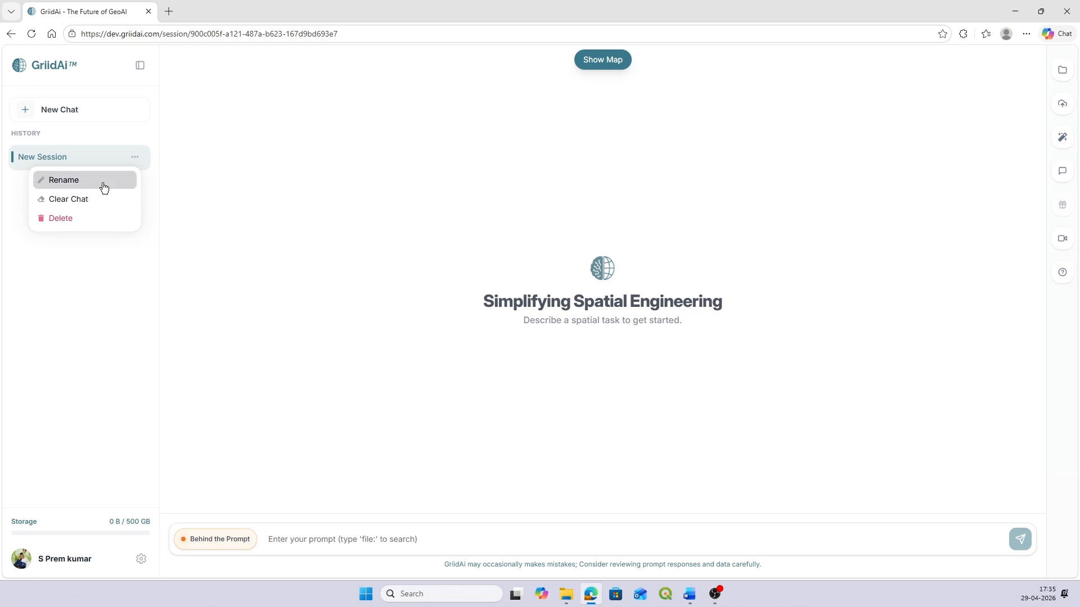
left_click(104, 188)
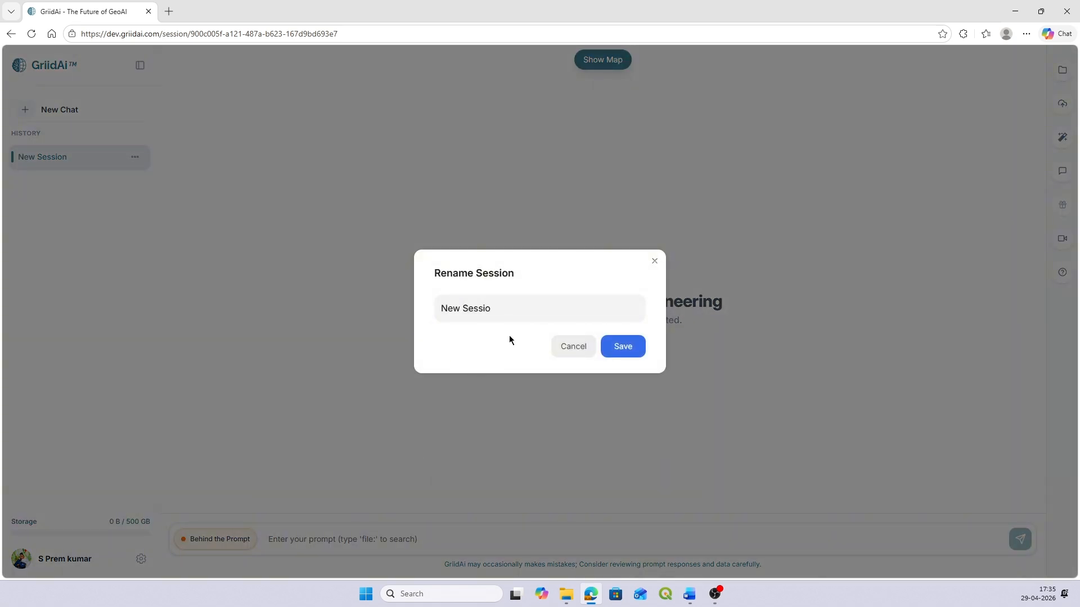
key("BackSpace")
key("BackSpace")
key("BackSpace")
key("BackSpace")
key("BackSpace")
key("BackSpace")
key("BackSpace")
key("BackSpace")
key("BackSpace")
key("BackSpace")
type("Defores")
left_click(631, 346)
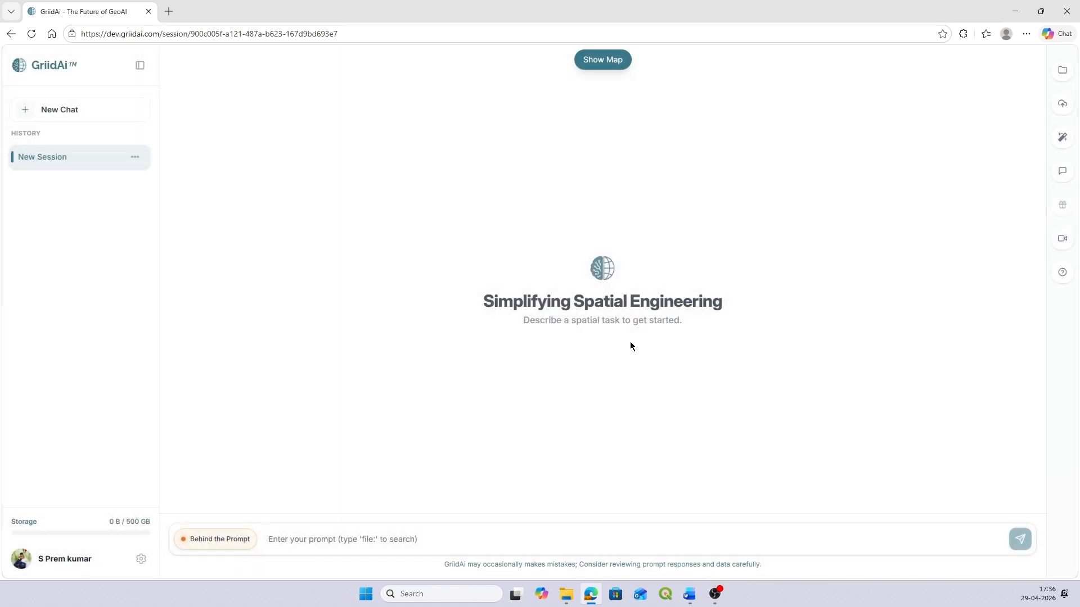
Step: Upload the Gran Chaco 1992 and Gran Chaco 2022 rasters in GeoTIFF format and show them in the data catalog
left_click(1063, 104)
left_click(990, 101)
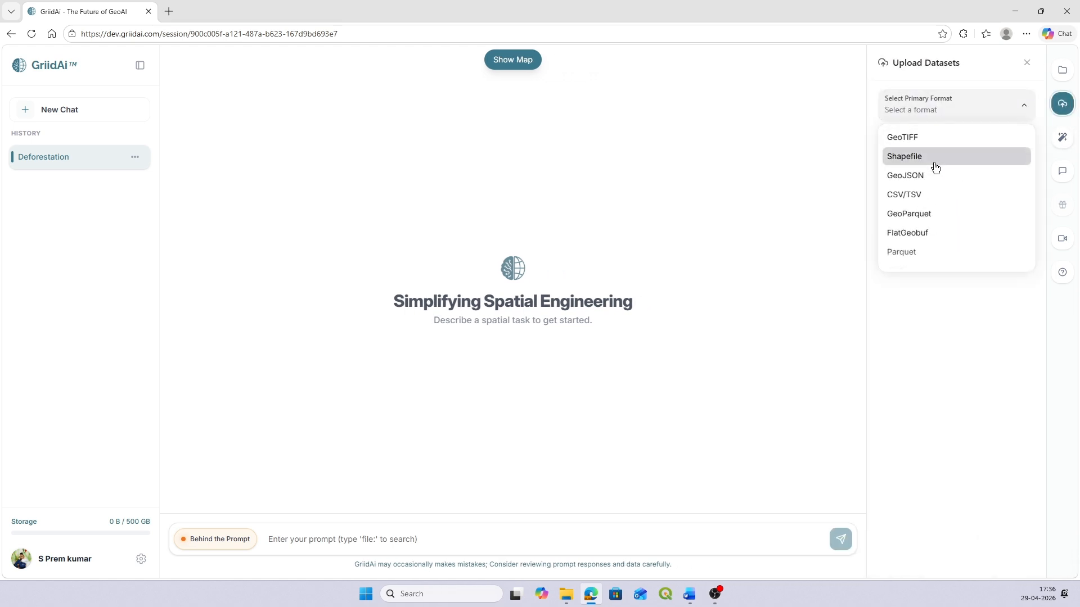
left_click(973, 136)
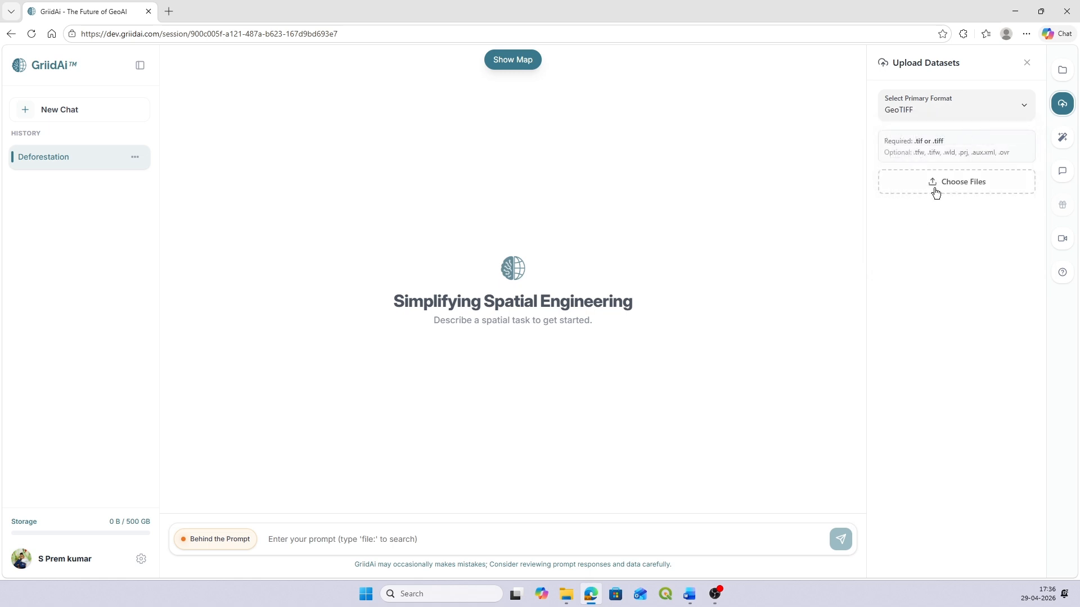
left_click(933, 187)
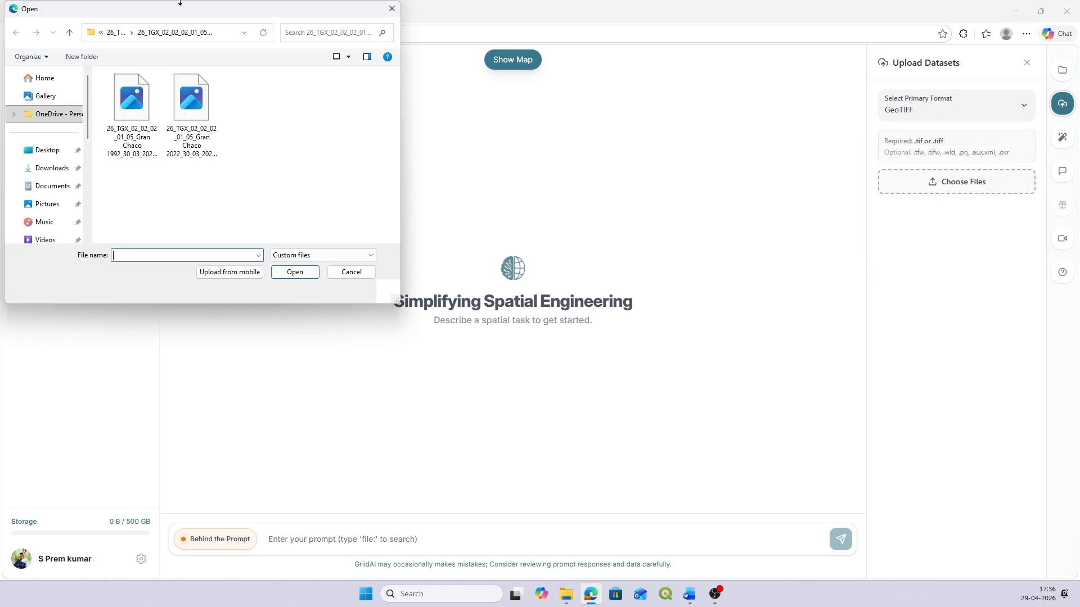
left_click(131, 107)
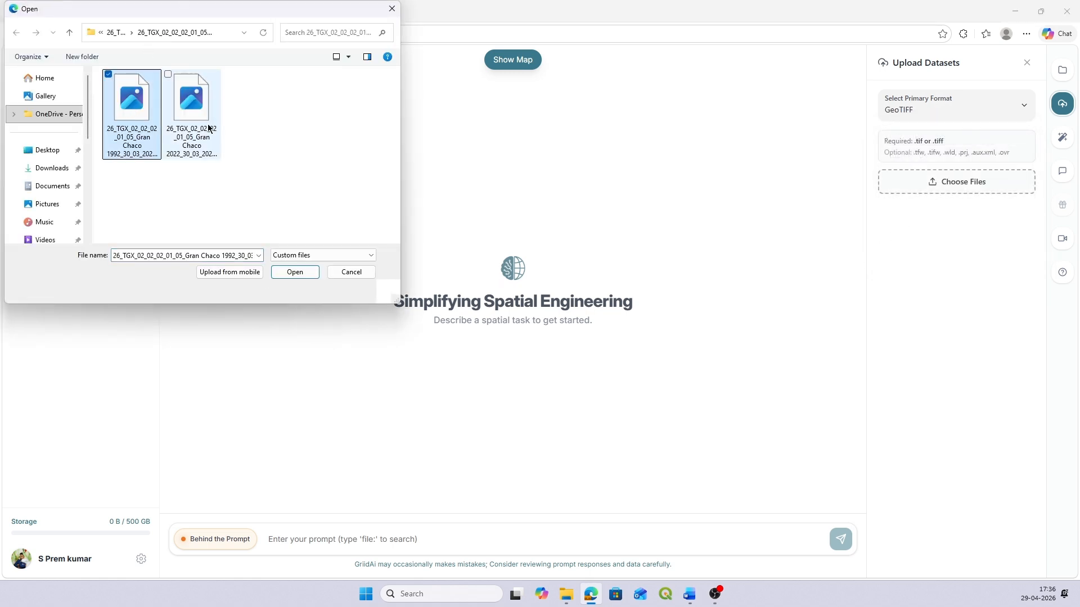
left_click(197, 128, "ctrl")
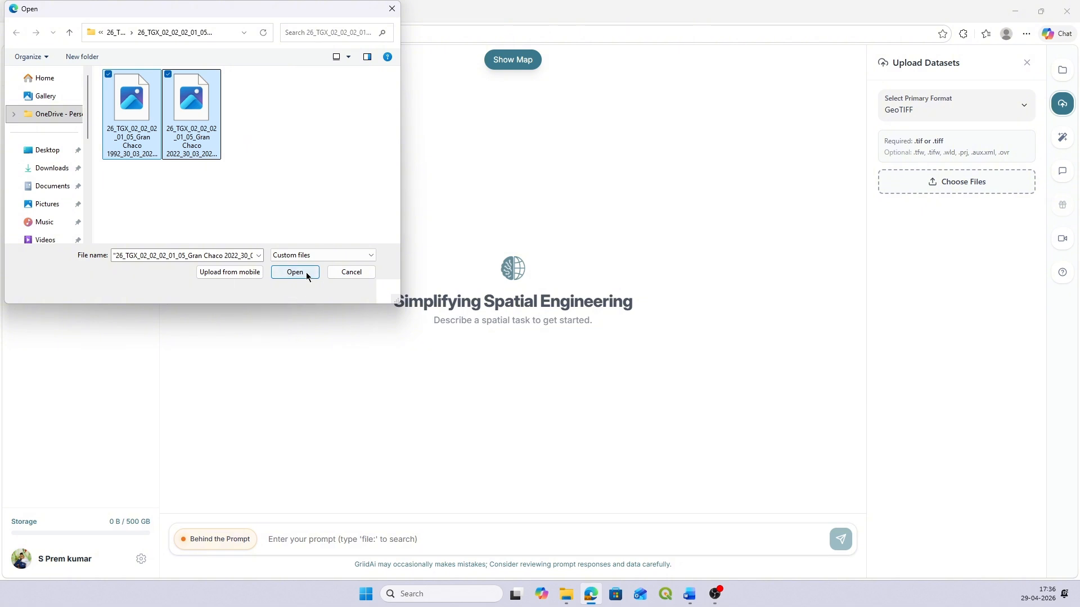
left_click(301, 273)
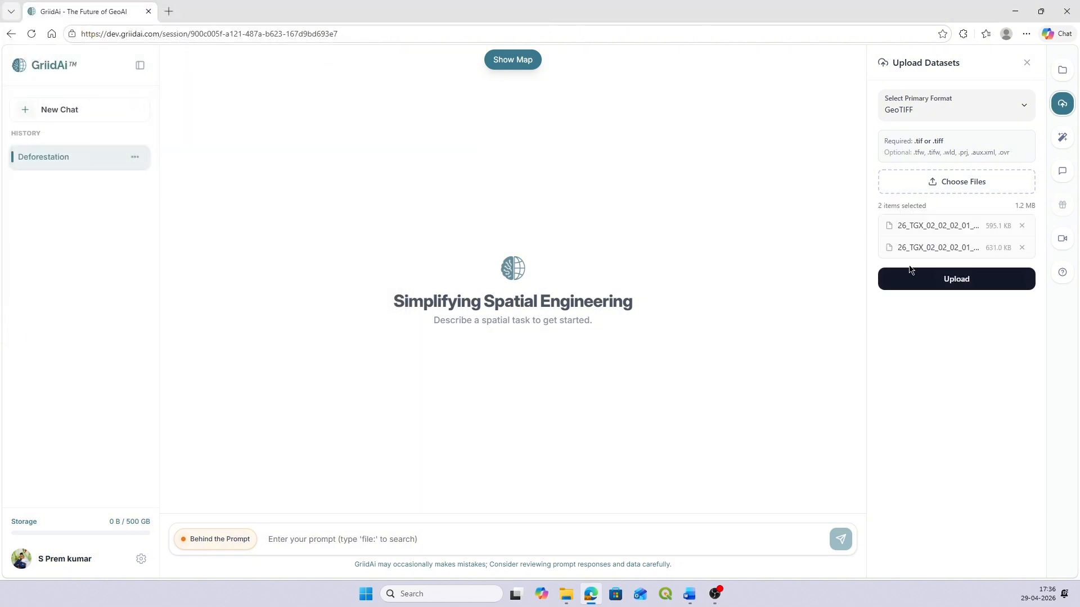
left_click(1000, 286)
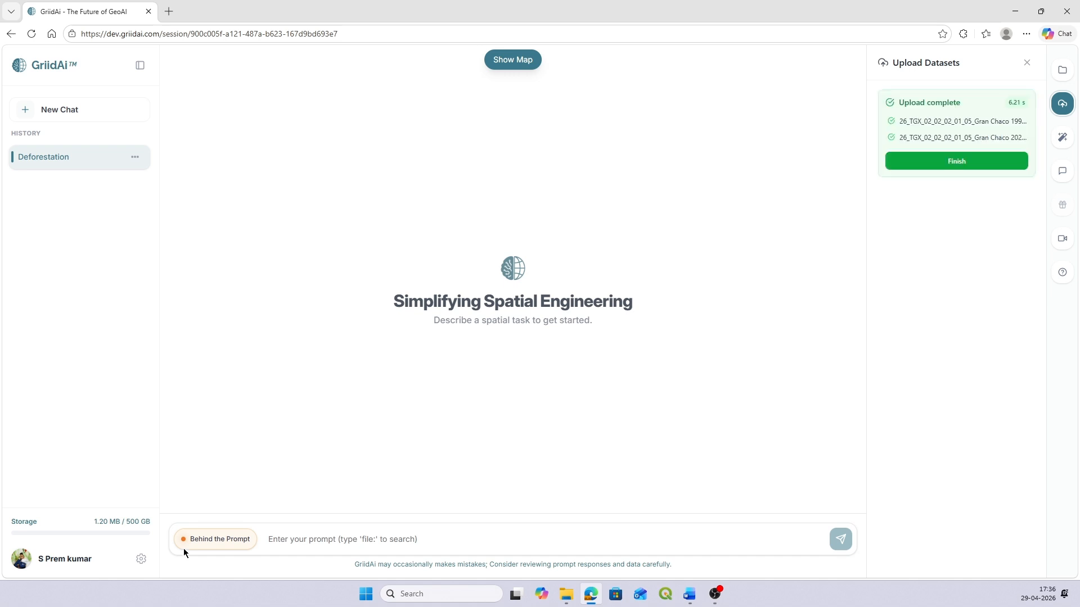
left_click(991, 168)
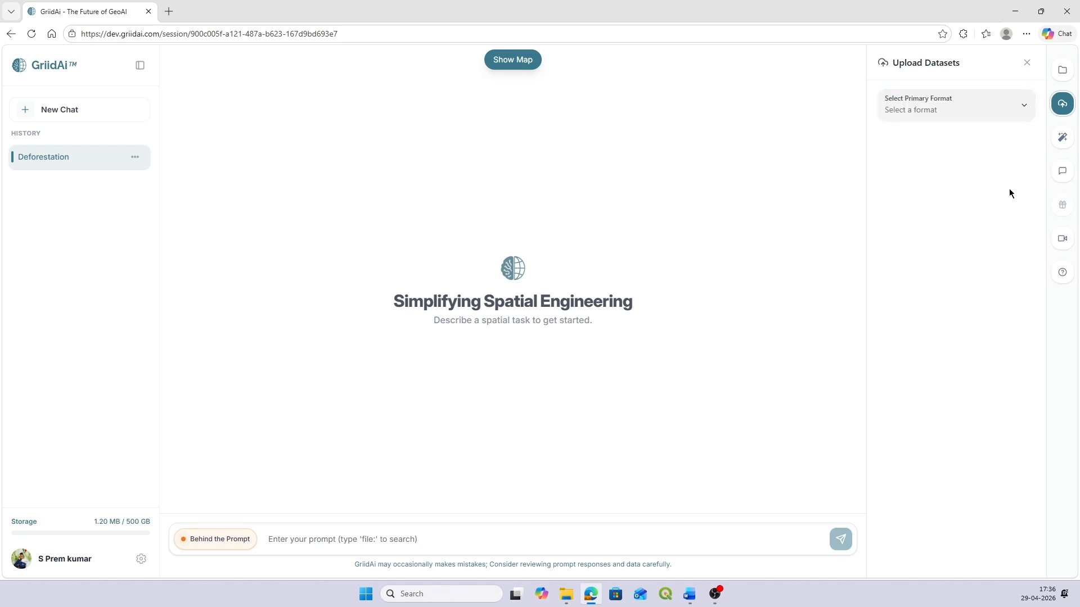
left_click(1061, 81)
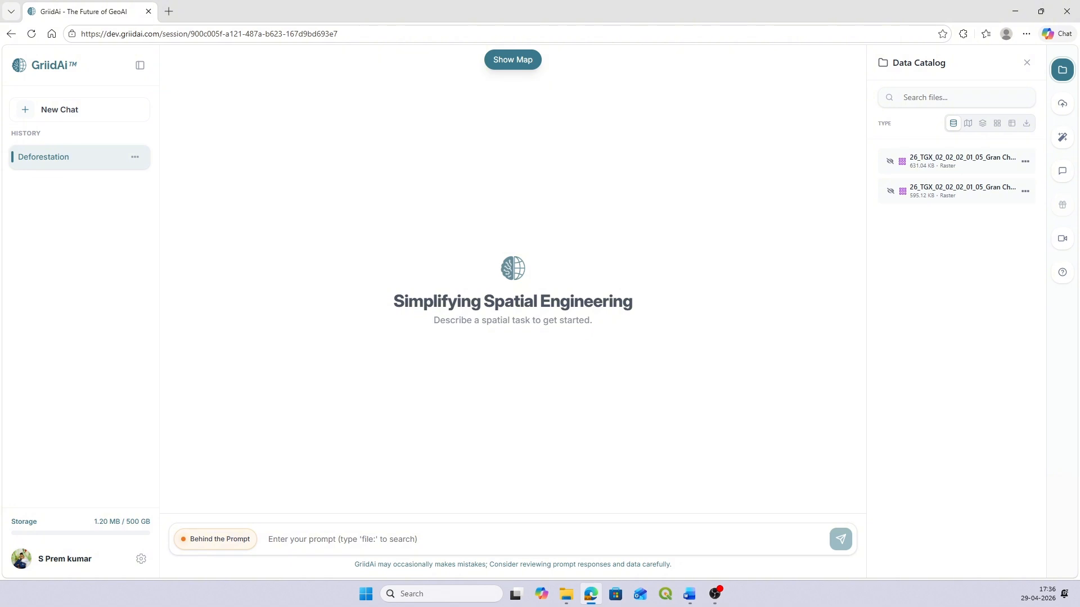
Step: Submit the prompt verifying both rasters' Albers Equal Area Conic projection, cell size, 90,000 sq m pixel area and unique classes, and turn off Behind the Prompt
key("alt+Tab")
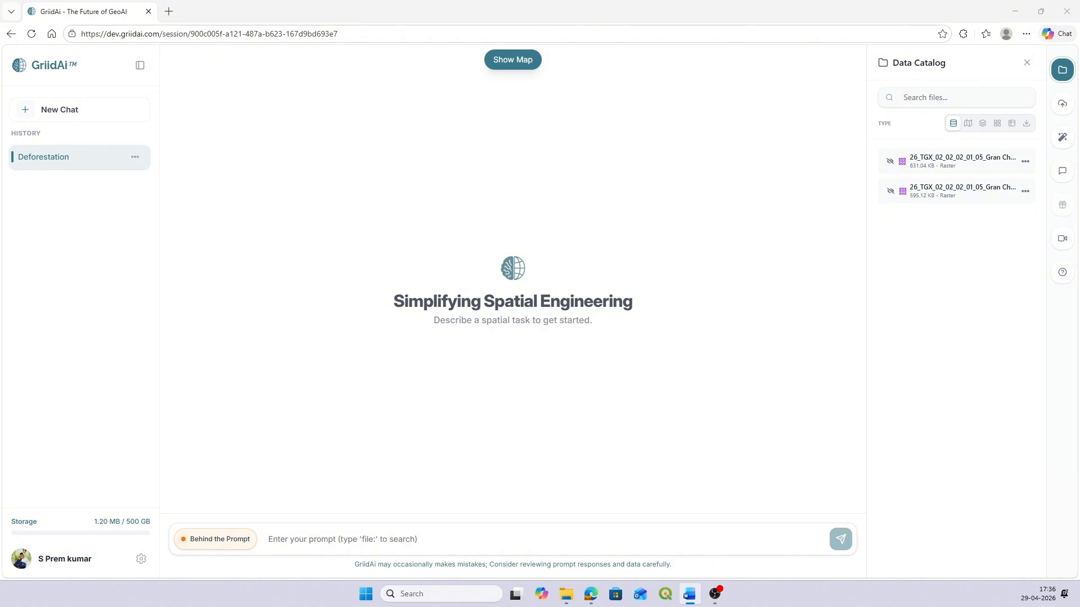
left_click(432, 543)
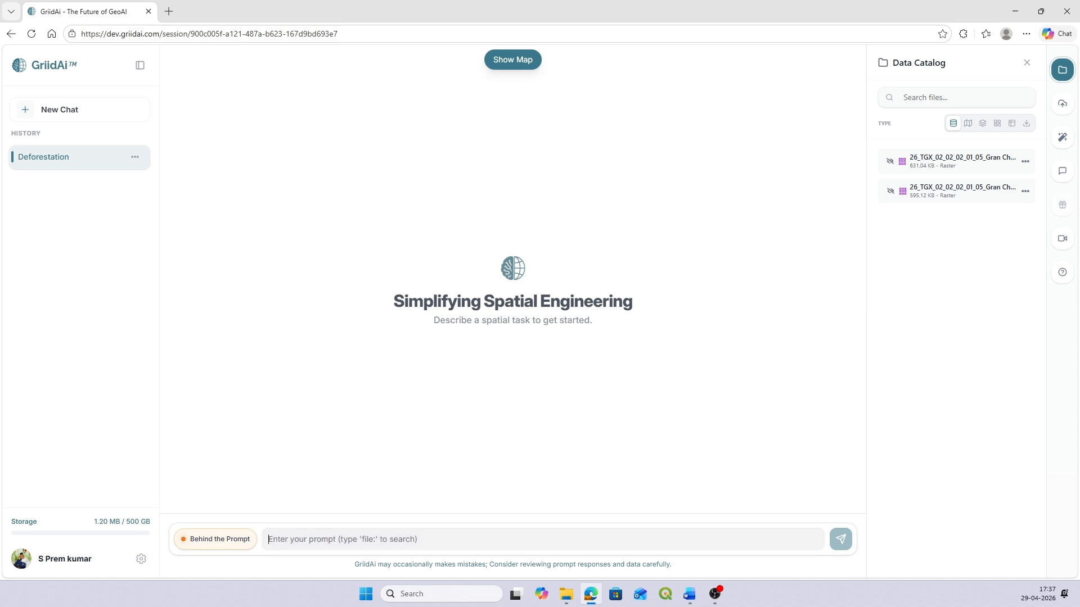
key("alt+Tab")
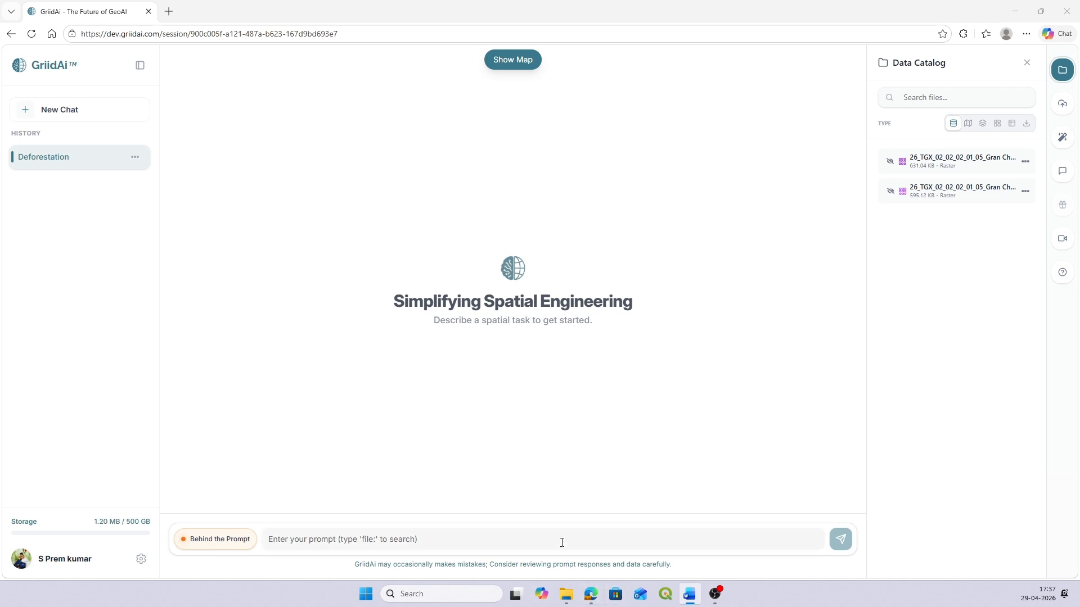
left_click(504, 533)
type("Access the Gran Chaco 1992 and Gran Chaco 2022 raster datasets. Verify that the coordinate system is set to 'South America Albers Equal Area Conic'. Retrieve the cell size (resolution) for both layers. If the resolution is 300m, define the 'Pixel Area Variable' as 90,000 square meters. Provide a list of all unique land cover class values present in both files.")
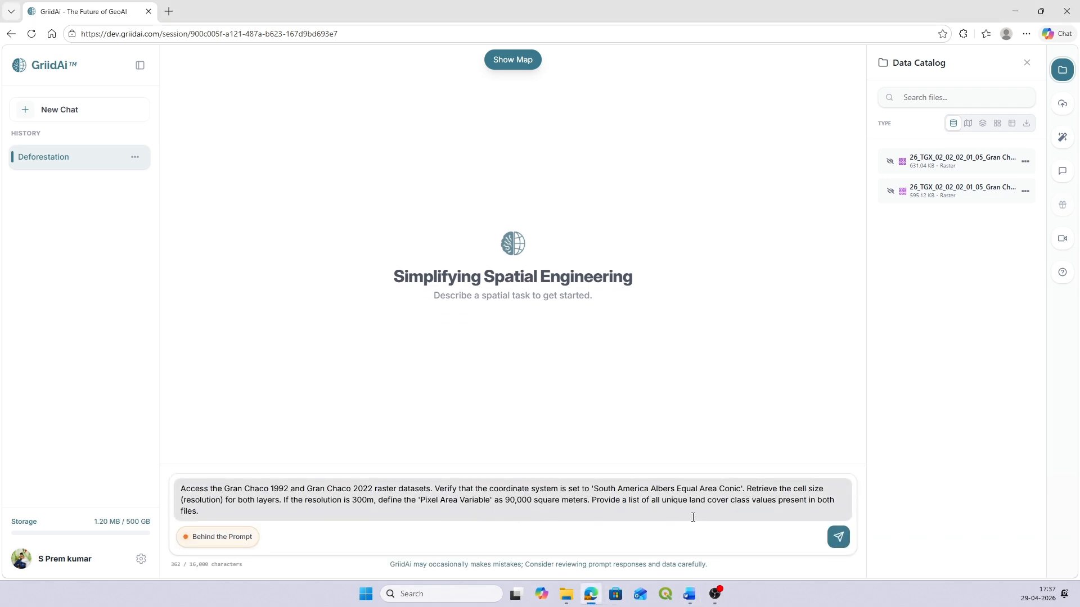
key("Return")
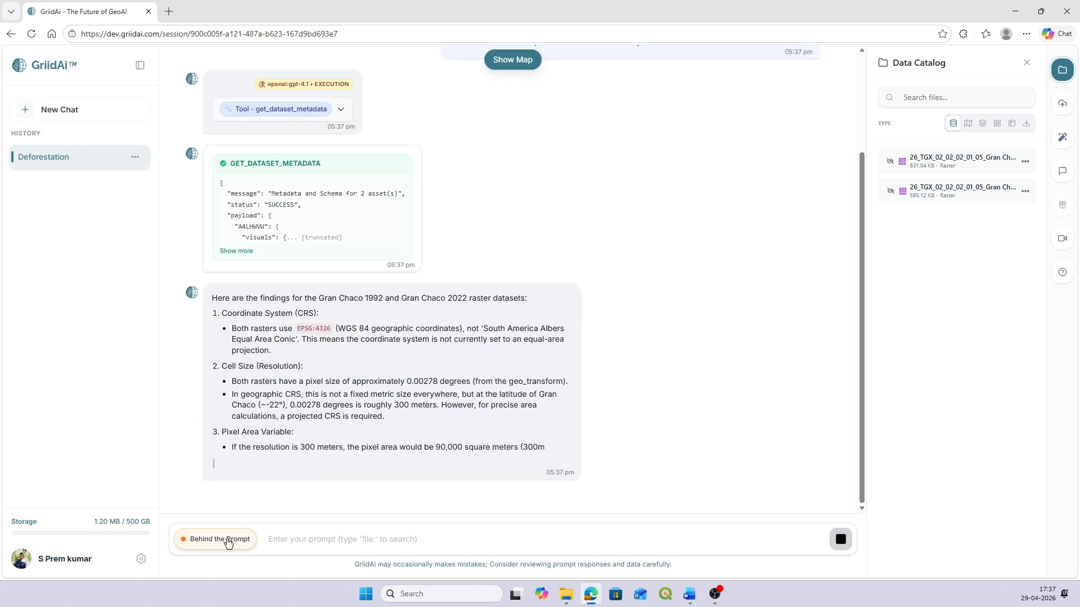
left_click(224, 539)
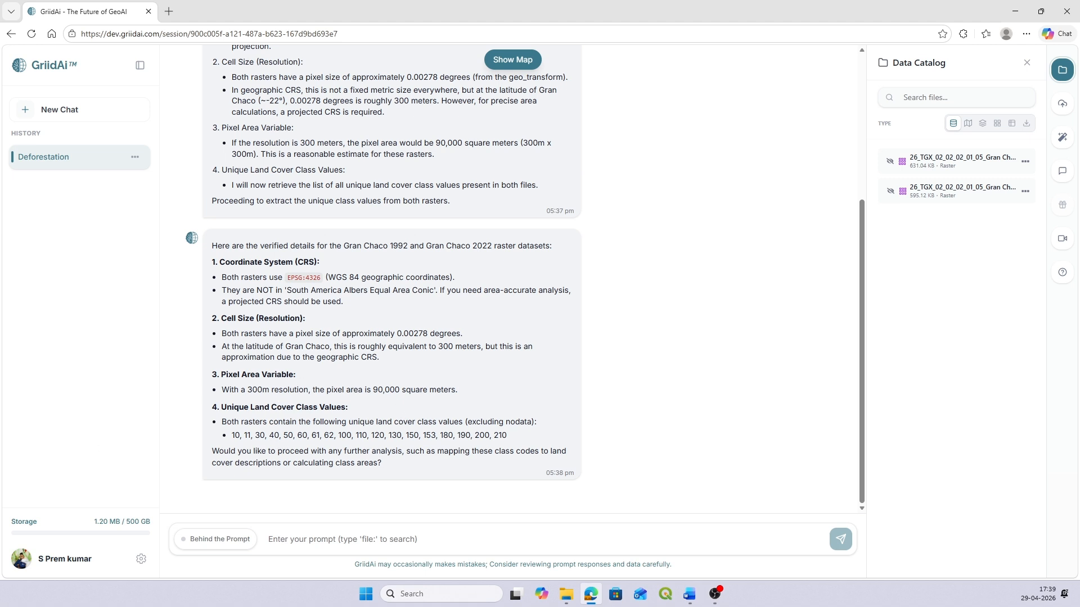
Step: Submit the prompt for a 1992 and 2022 comparison table of each class's area in sq.km and percentage change, using 90,000 square meters per pixel
key("alt+Tab")
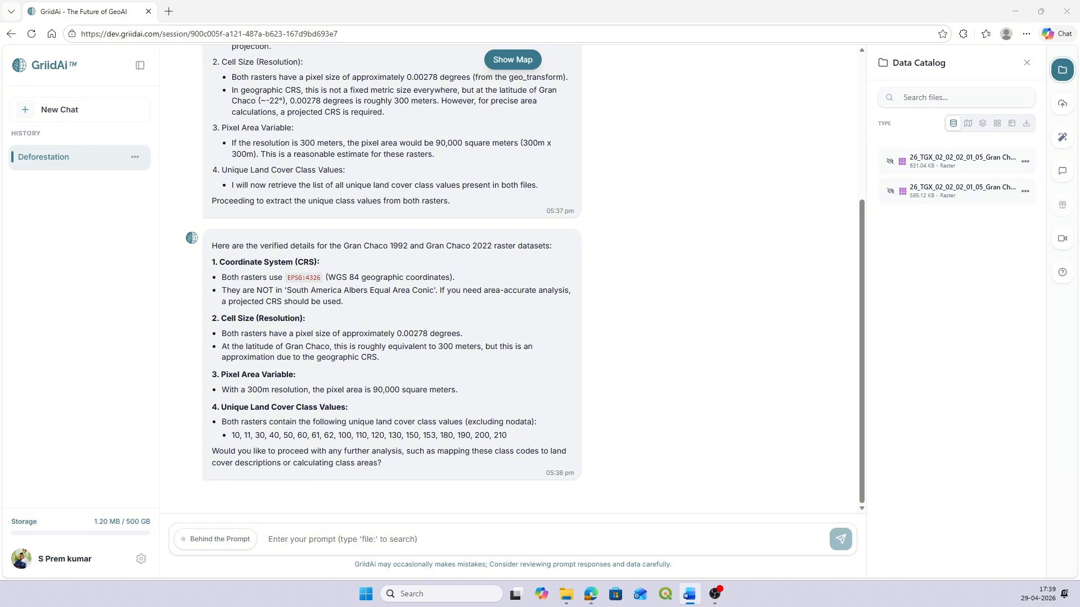
left_click(430, 538)
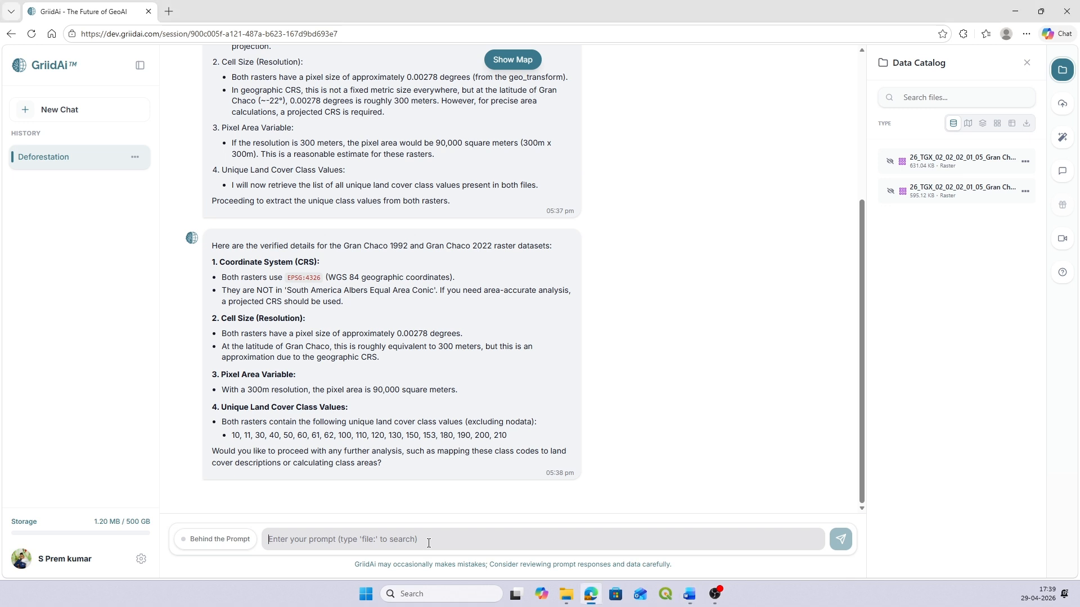
type("For both 1992 and 2022 layers, calculate the total area in square kilometers for every land cover class. To do this, multiply the 'Count' of pixels by 90,000 (the square meters per pixel) and divide by 1,000,000. Generate a comparison table showing: [Class Name], [1992 Area (sq.km)], [2022 Area (sq.km)], and [Percentage Change].")
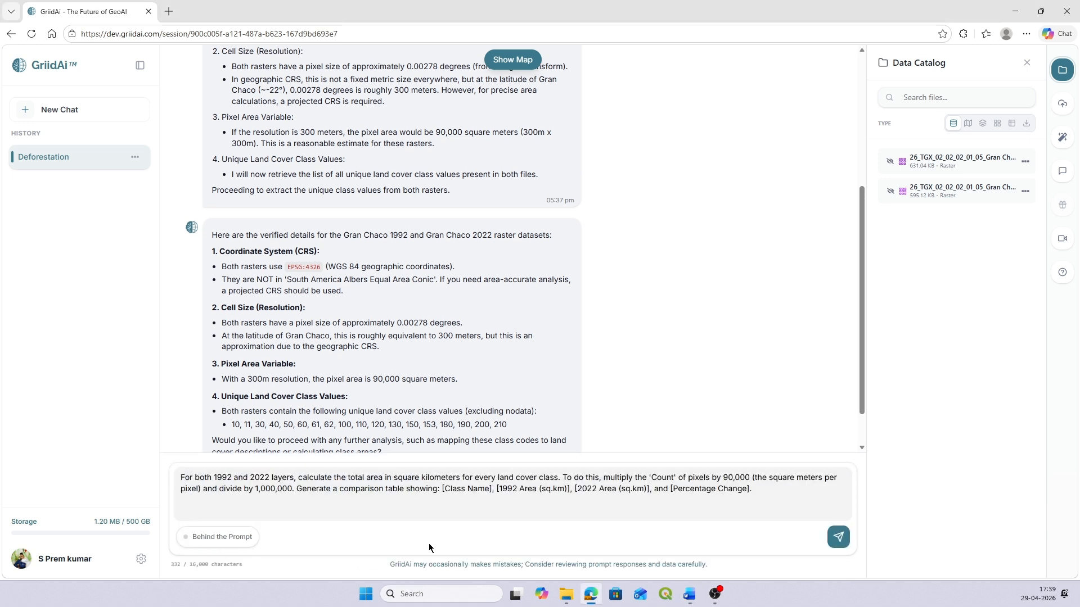
key("Return")
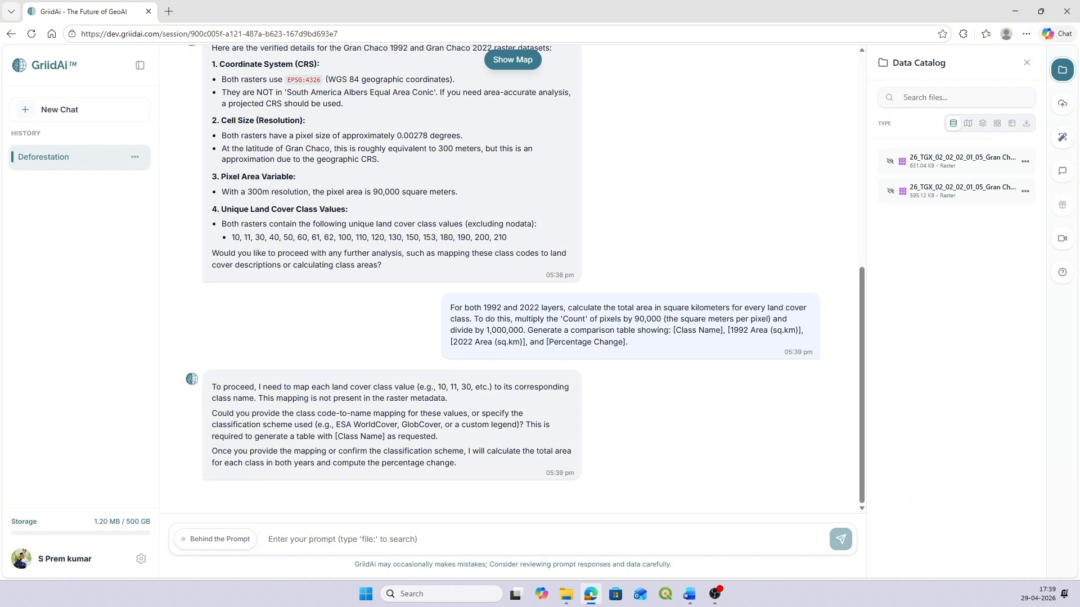
Step: Send the copied land cover class code-to-name mapping, ending with 210 Water bodies, as the chat reply
key("alt+Tab")
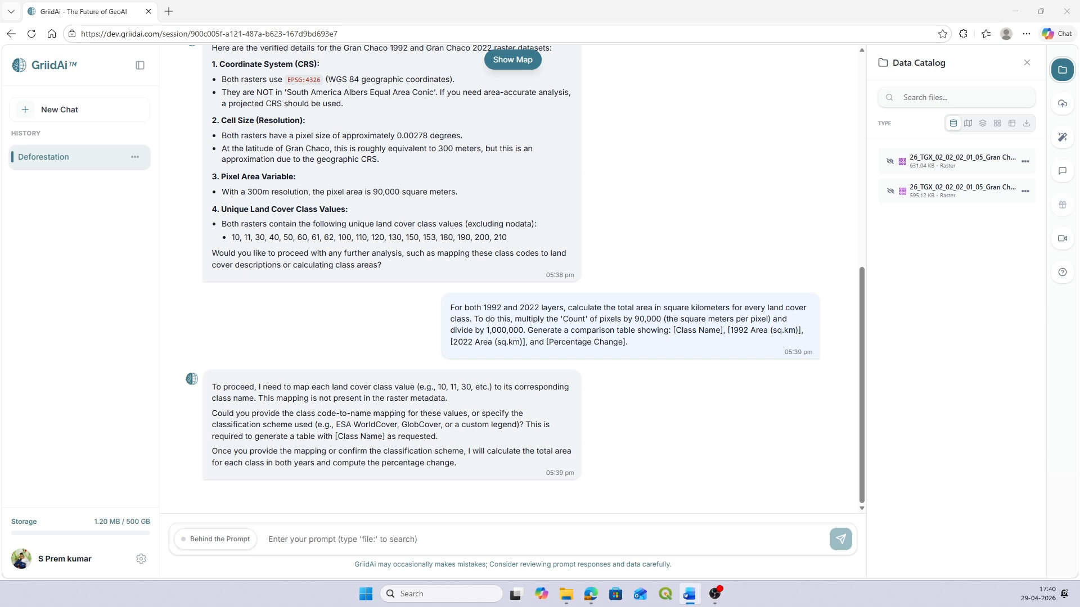
left_click(337, 537)
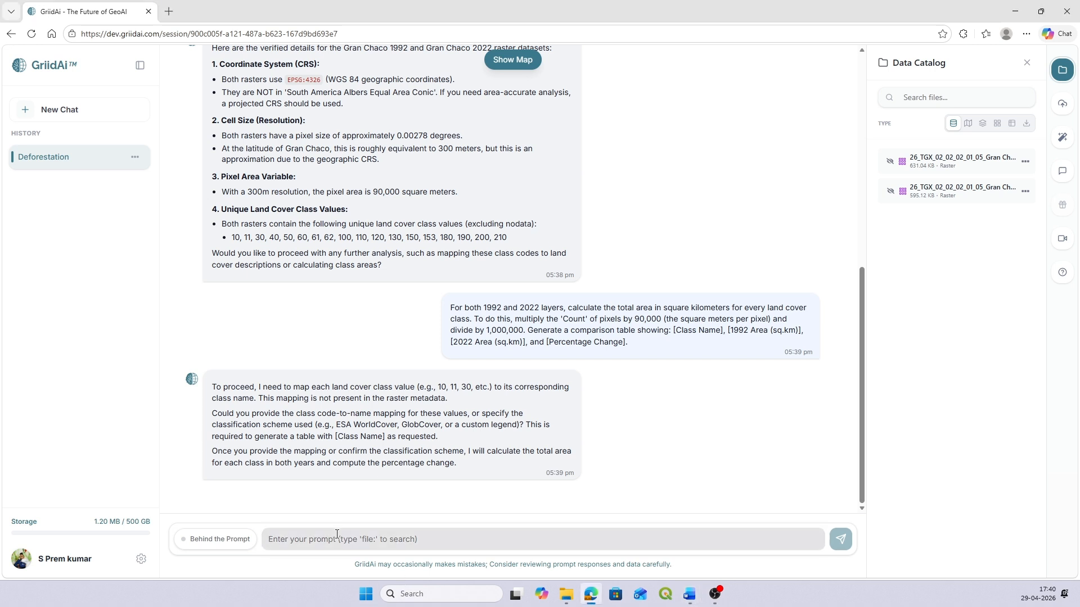
key("ctrl+v")
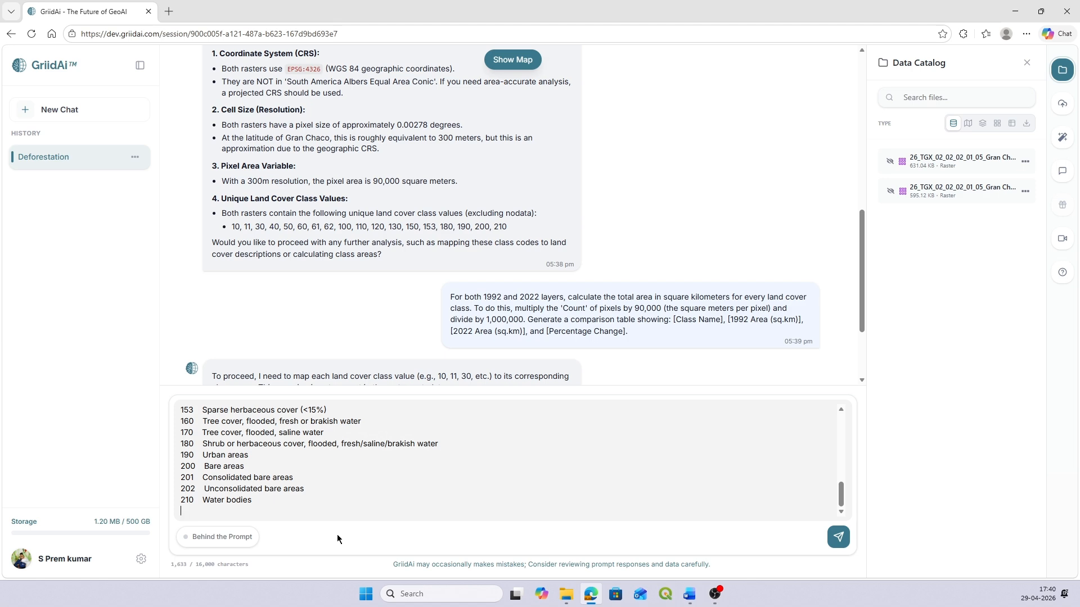
key("Return")
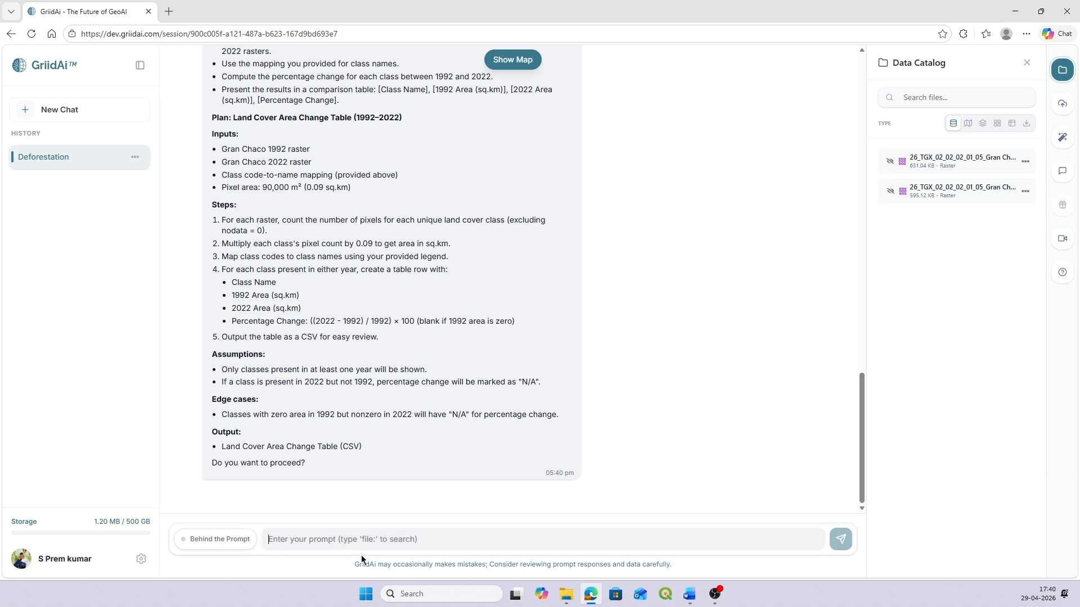
Step: Approve the proposed land cover area change plan by replying "yes please go ahead."
type("ye")
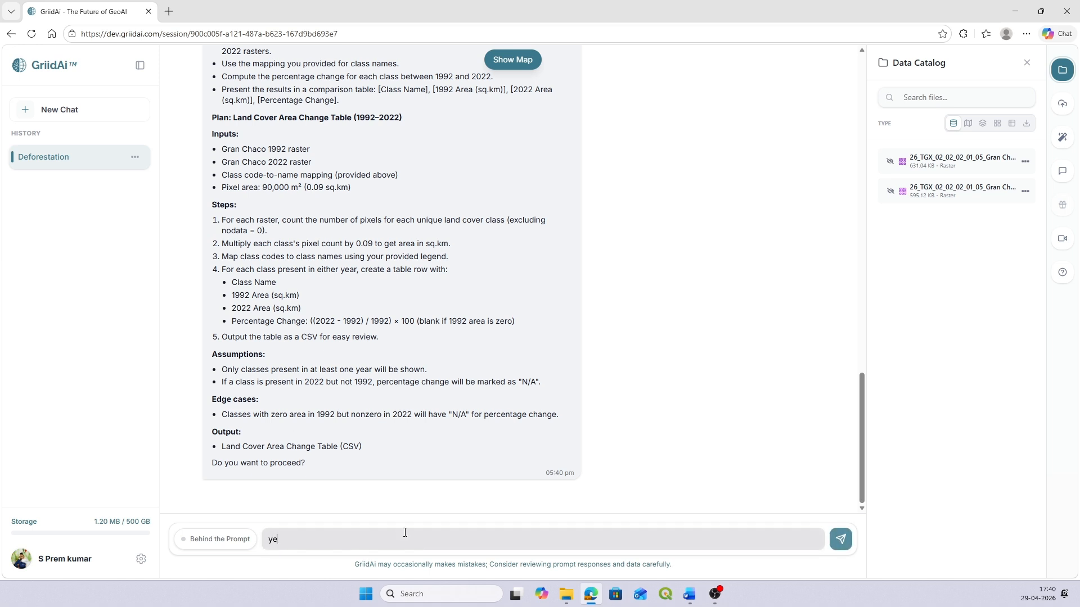
type("s please go ahead.")
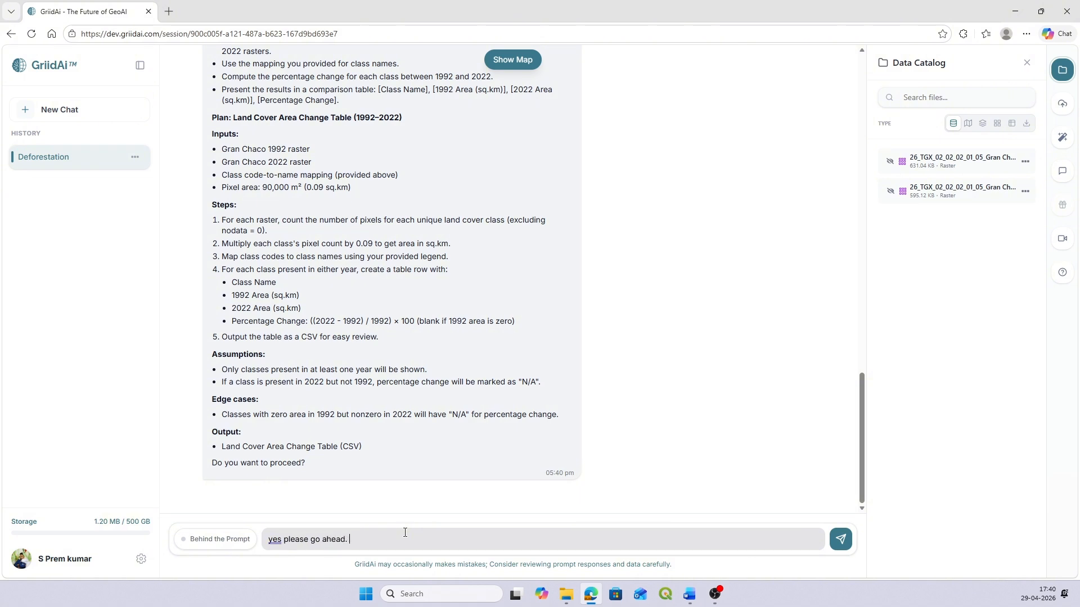
key("Return")
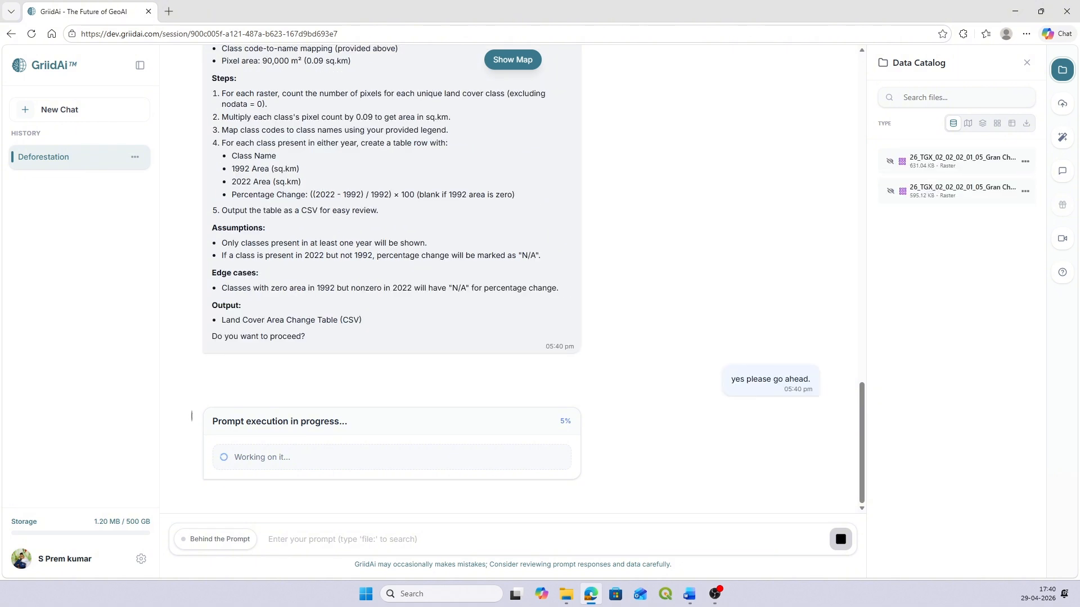
Step: Examine the class areas and percentage changes in the Land Cover Area Comparison 1992-2022 table, and close the table
key("alt+Tab")
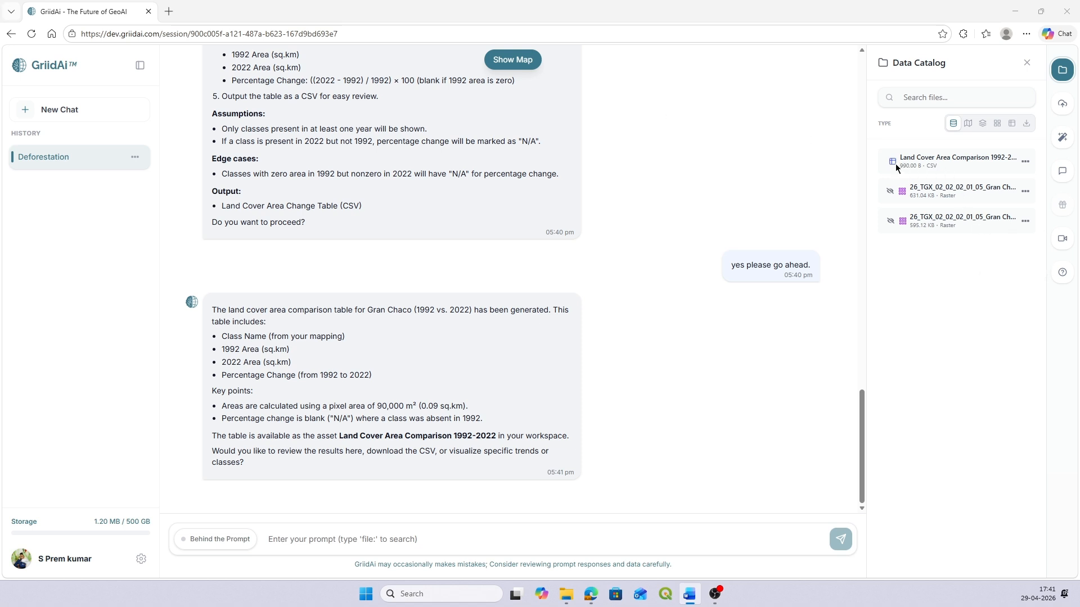
left_click(1024, 163)
left_click(1013, 182)
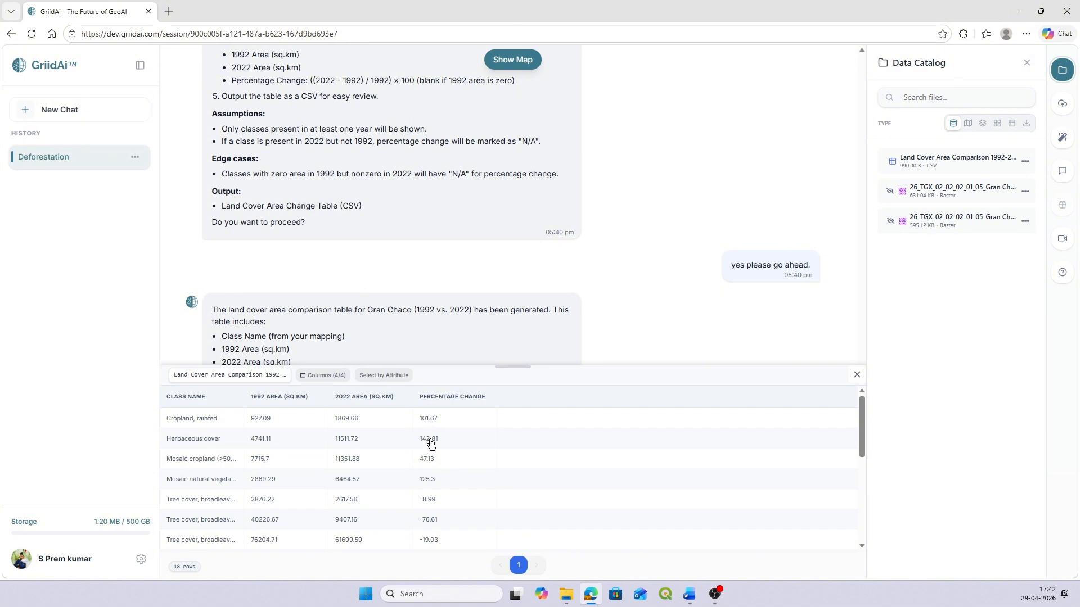
left_click(857, 375)
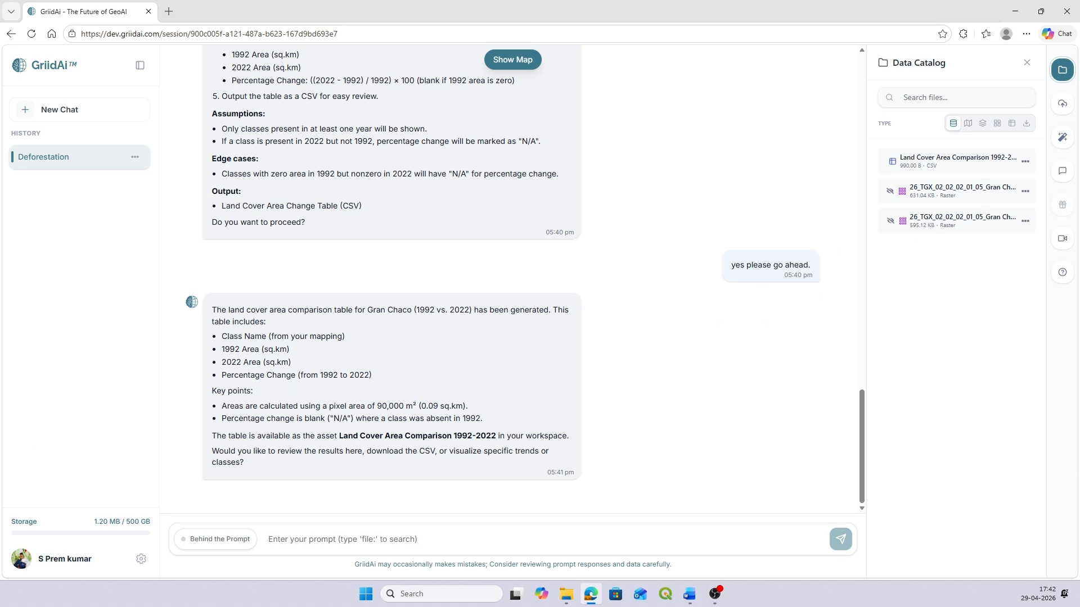
Step: Submit the categorical change detection prompt for Gran Chaco 1992 to 2022, excluding unchanged pixels and requesting a transition matrix with square kilometers per transition type
key("alt+Tab")
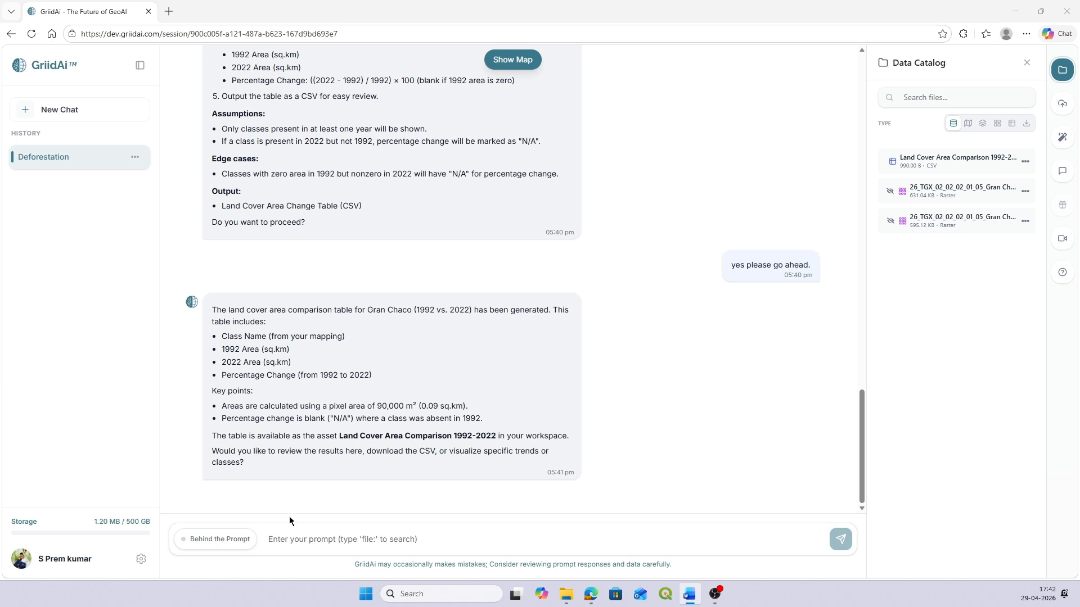
left_click(285, 540)
type("Execute a categorical change detection analysis using Gran Chaco 1992 as the 'From' raster and Gran Chaco 2022 as the 'To' raster. Filter the results to exclude pixels where the category remained the same. Create a transition matrix that identifies 'Class From' and 'Class To' for all changed areas. Calculate the total square kilometers for each specific transition type.")
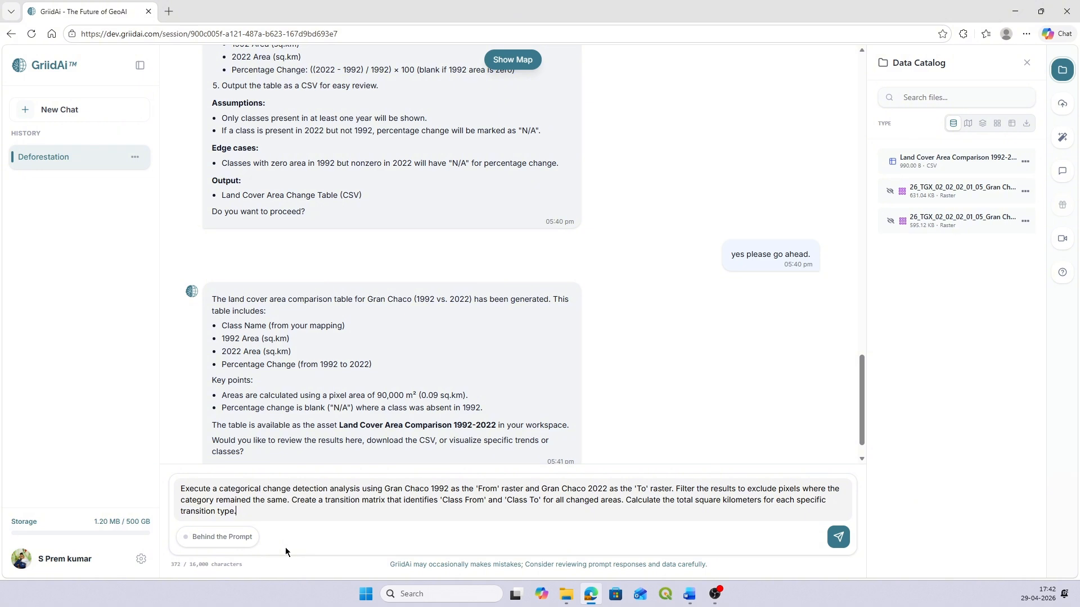
key("Return")
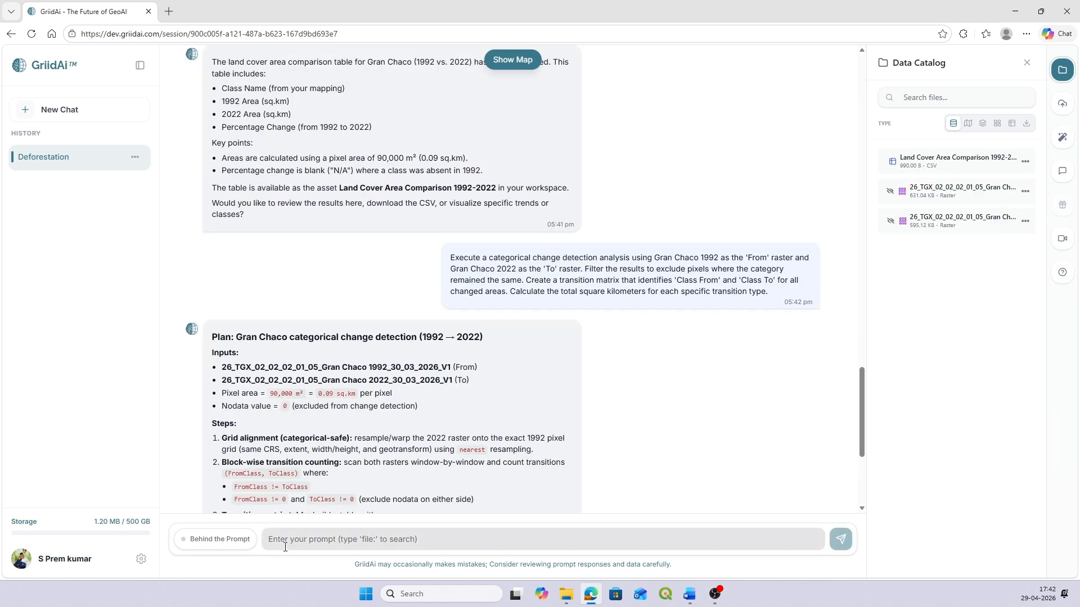
Step: Review the proposed categorical change detection plan and approve it by replying "yes go ahead"
scroll(394, 438, "down", 3)
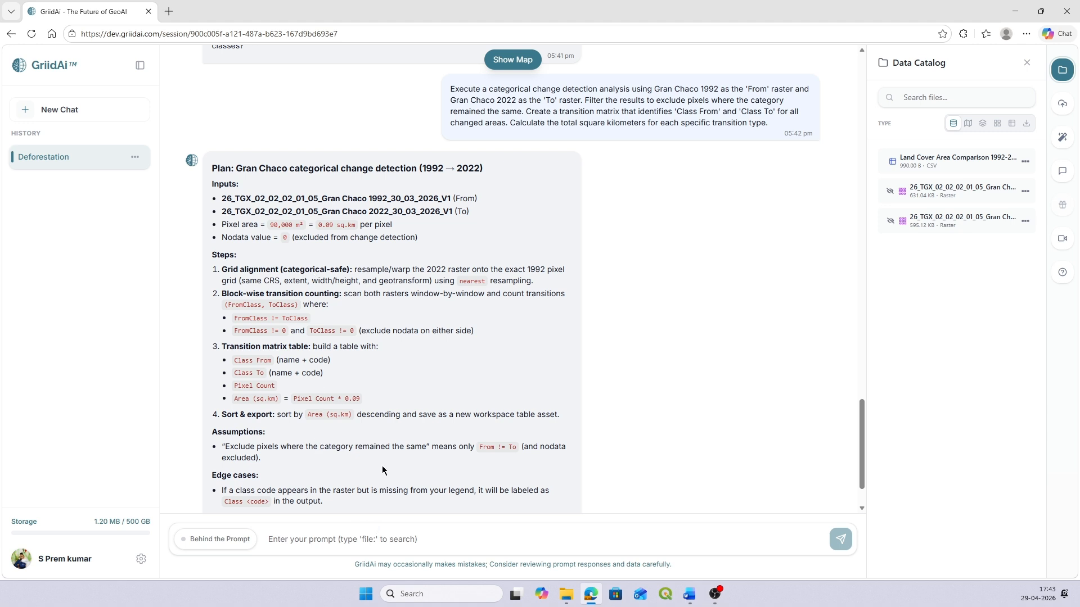
left_click(393, 542)
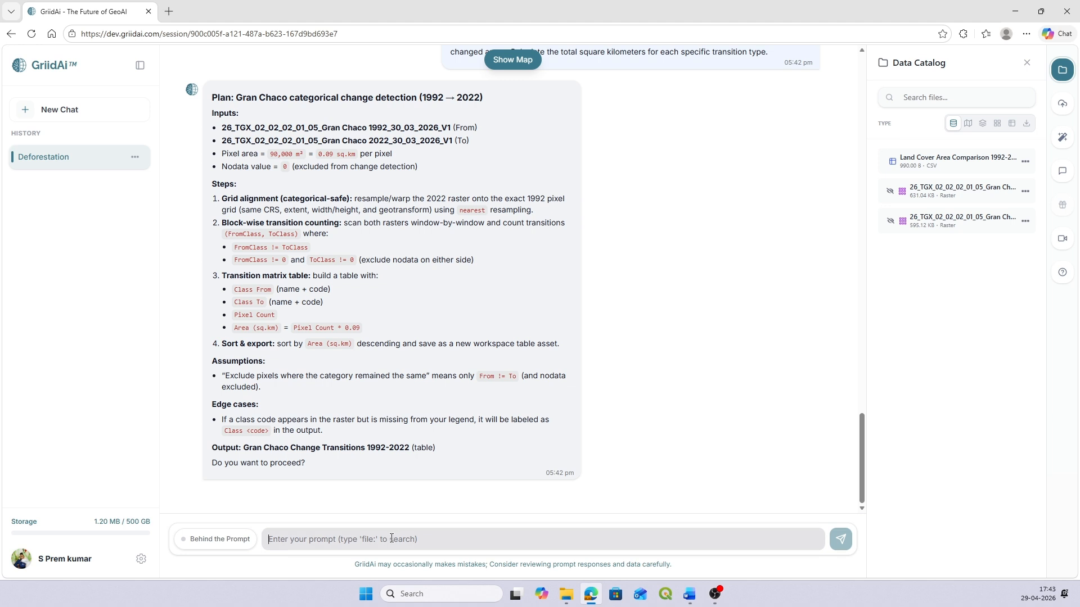
type("y")
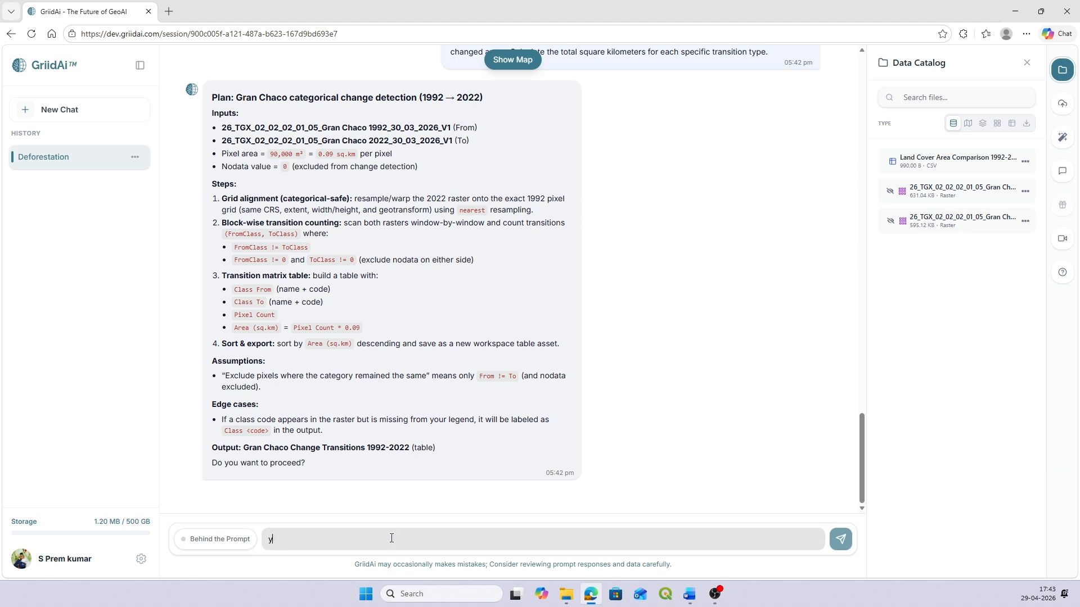
type("es go ahead")
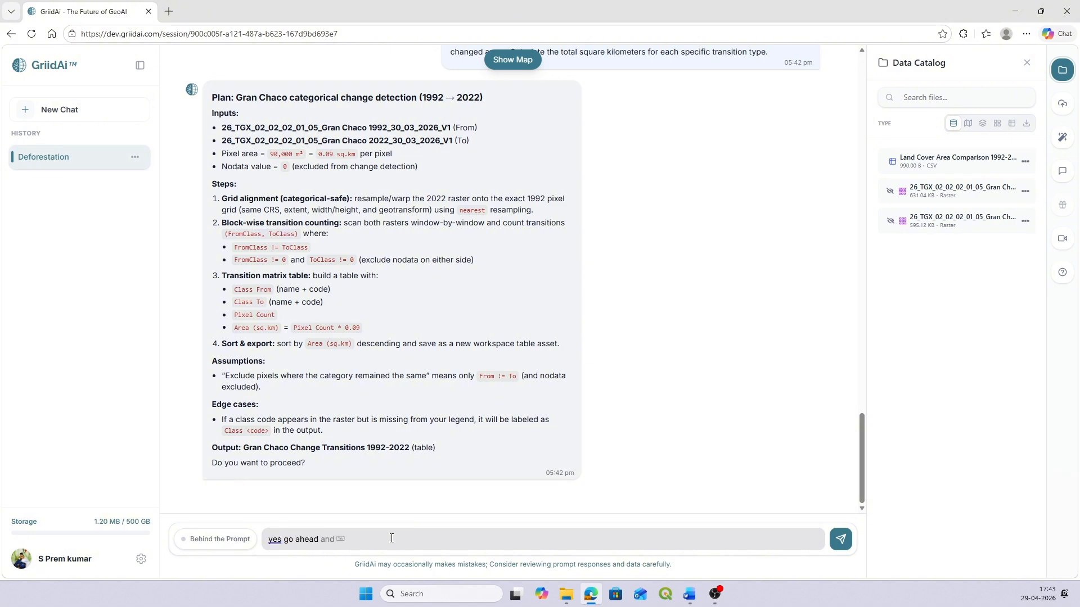
key("Return")
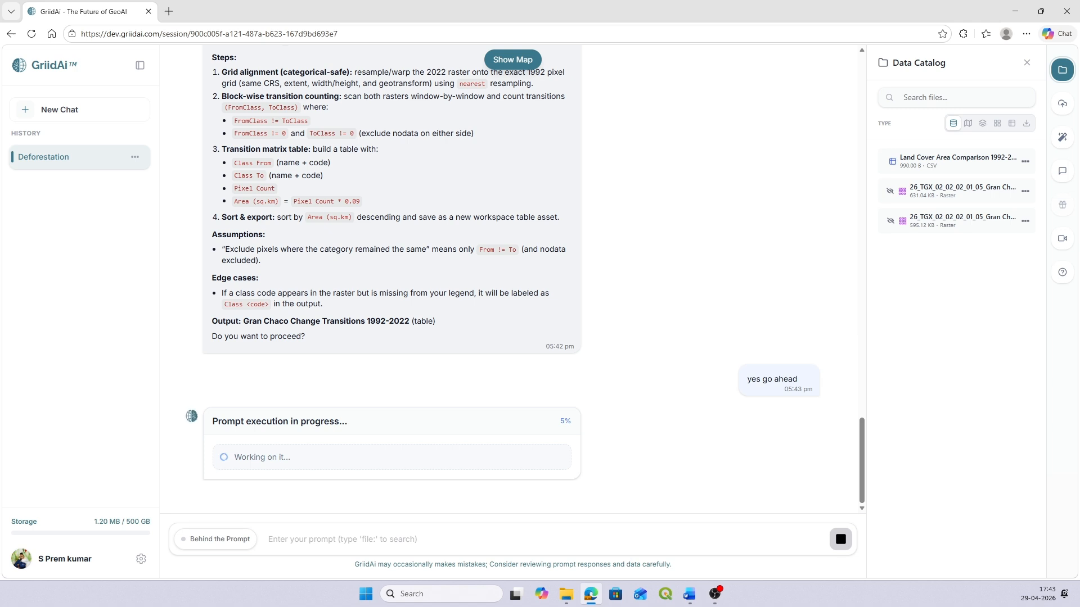
Step: Submit the 'Deforestation Summary Report' prompt quantifying 'Closed to Open Canopy' forest converted to 'Mostly Cropland' or 'Urban Areas', total loss and top three replacing land covers
key("alt+Tab")
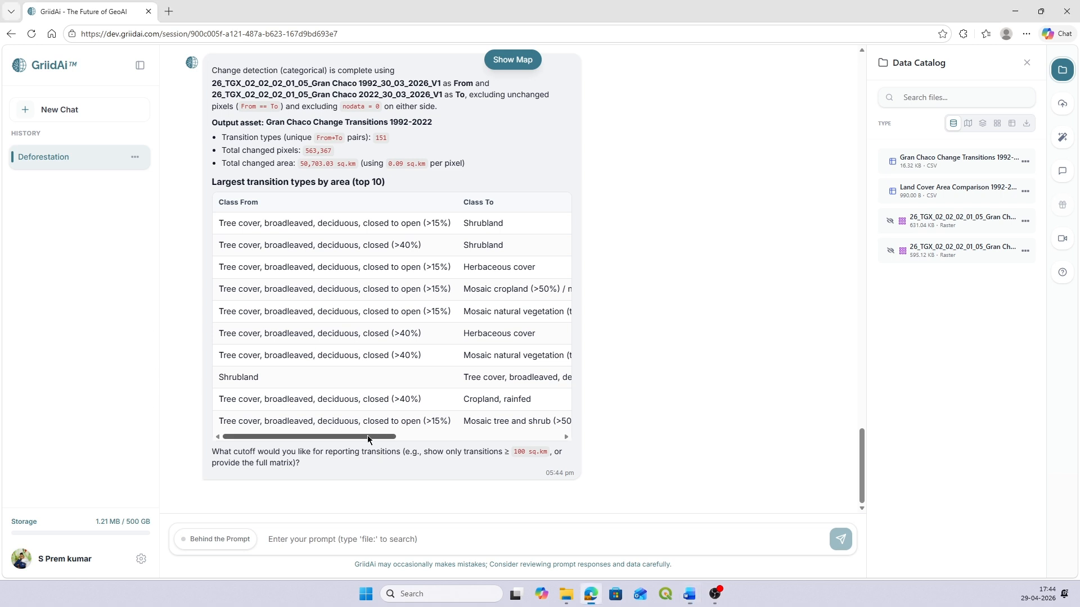
left_click_drag(367, 435, 280, 426)
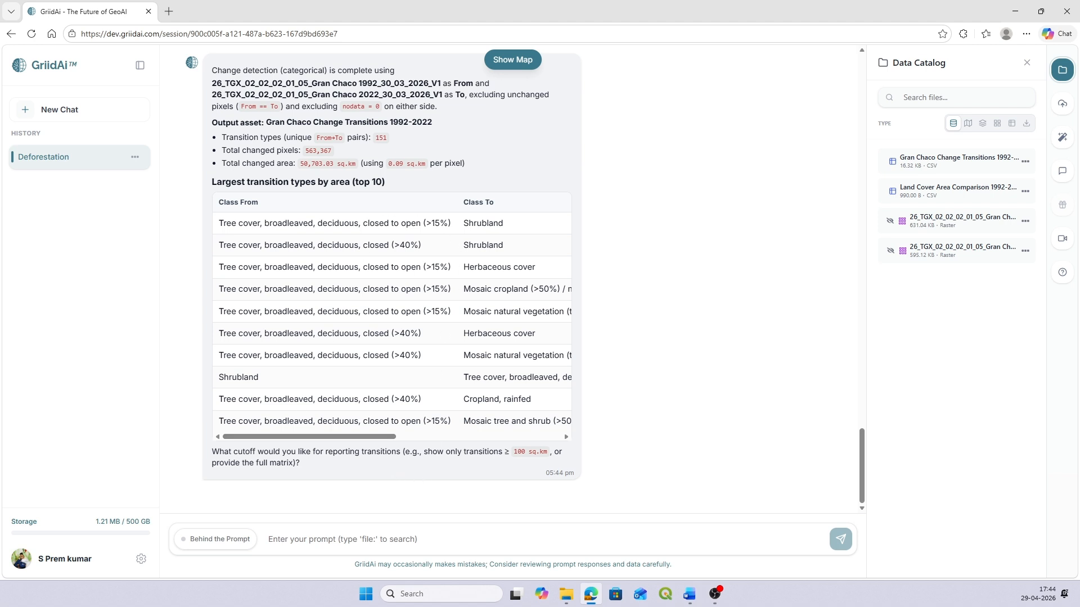
key("alt+Tab")
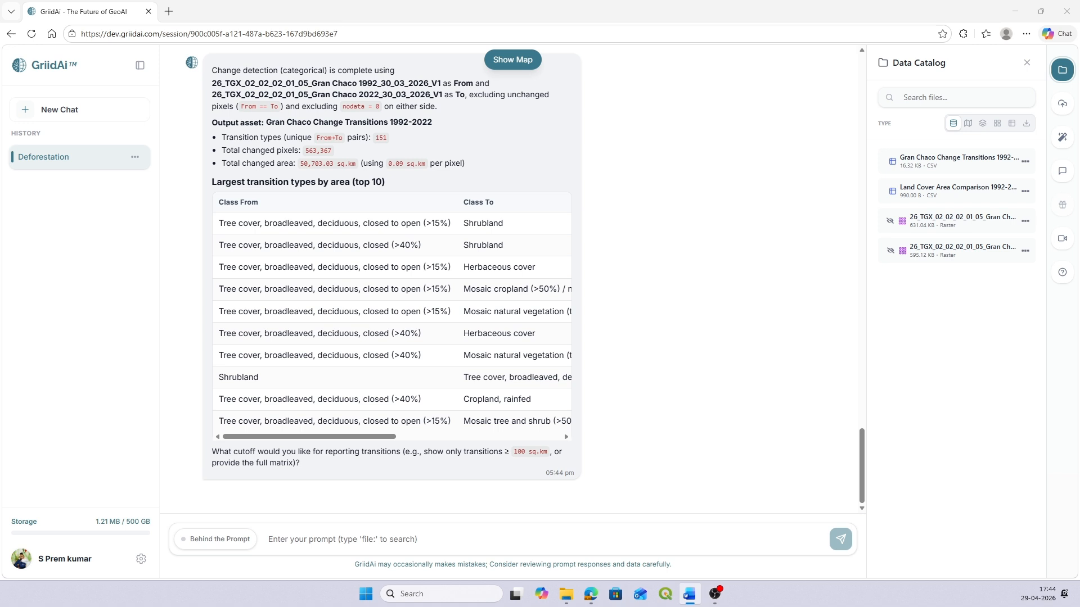
left_click(354, 540)
type("Search the transition matrix from the previous step for the 'Closed to Open Canopy' forest class. Specifically, quantify how much of this forest was converted to 'Mostly Cropland' or 'Urban Areas'. Sum the total square kilometres of forest loss and rank the top three land cover types that replaced the forest. Output this as a 'Deforestation Summary Report'")
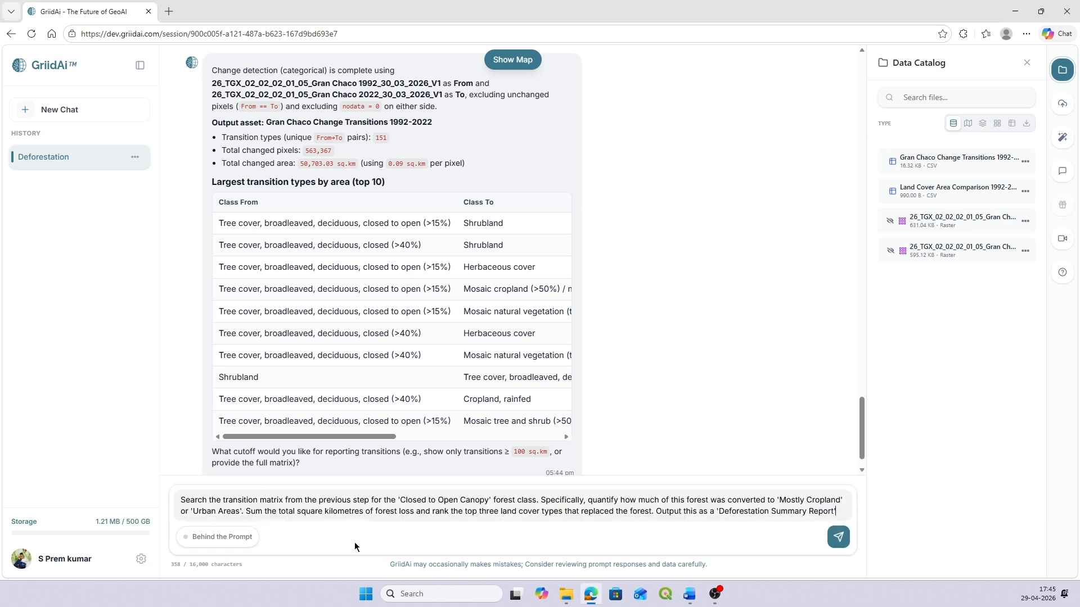
key("Return")
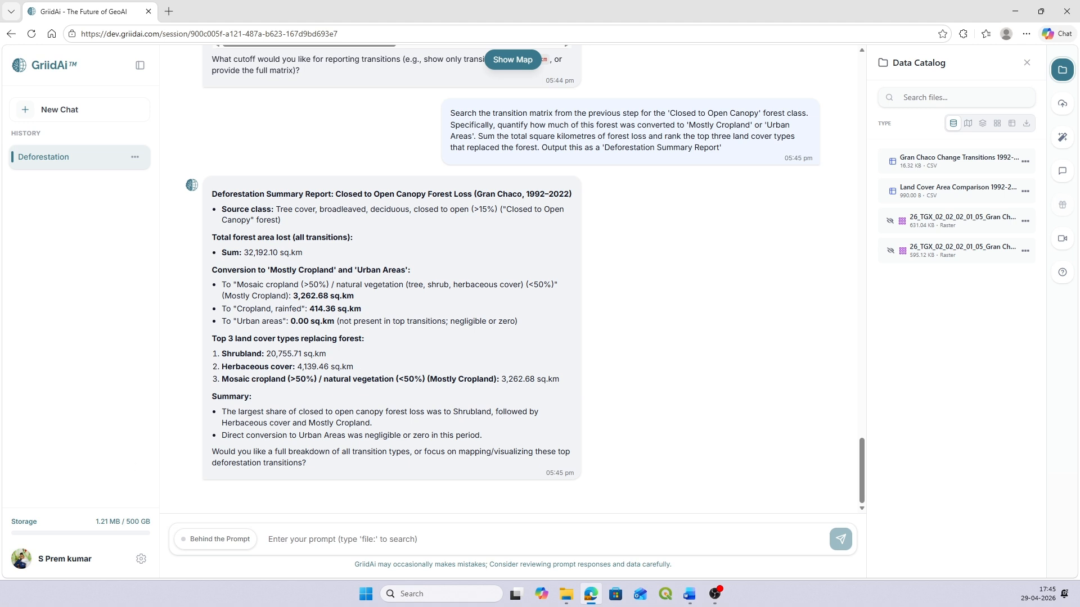
Step: Submit the prompt for a forest-loss spatial layer with red 'High Alert' for Forest to Cropland, plus a summary JSON with deforestation totals and web map metadata
key("alt+Tab")
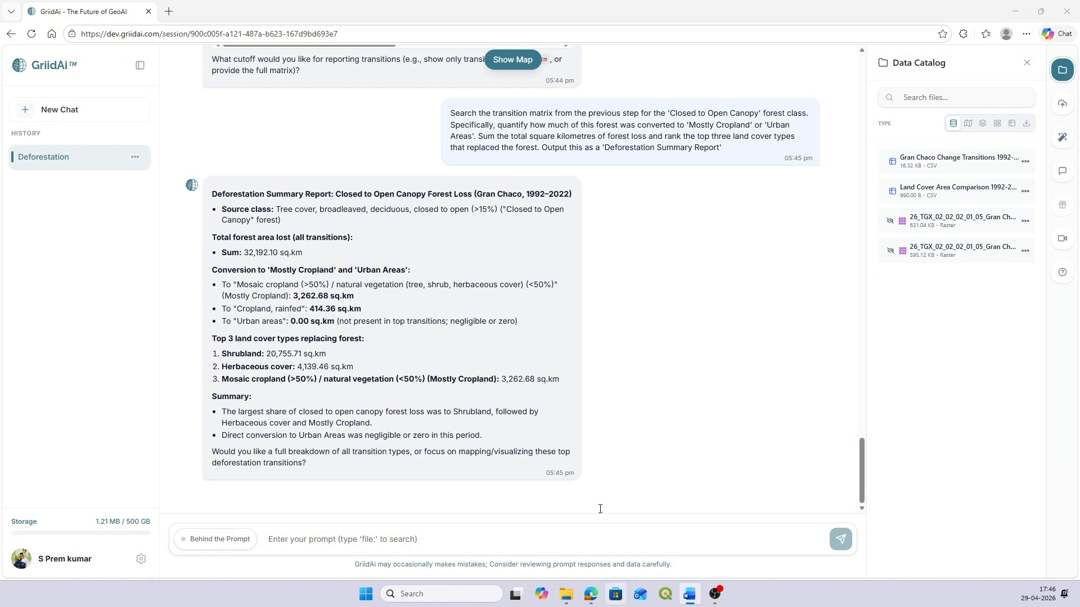
left_click(601, 539)
type("Generate a spatial layer that highlights only the areas where forest was lost. Assign a 'High Alert' color (e.g., Red) to transitions where Forest became Cropland. Prepare a summary JSON object containing the total $km^2$ of deforestation, the percentage of total land area lost, and the metadata required to render this change layer on the web map interface. And below given is the class information")
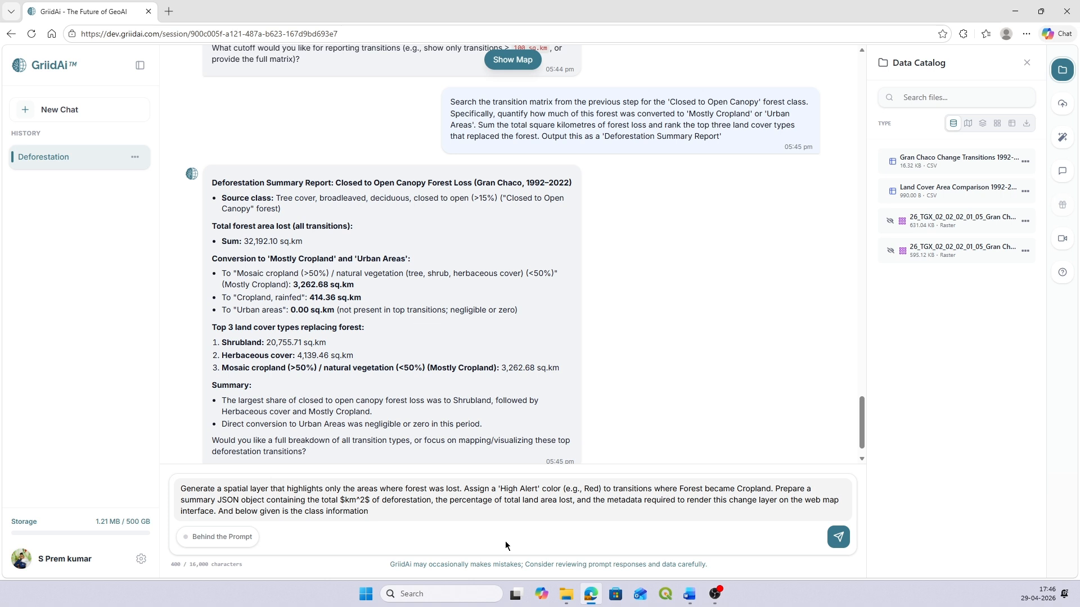
key("Return")
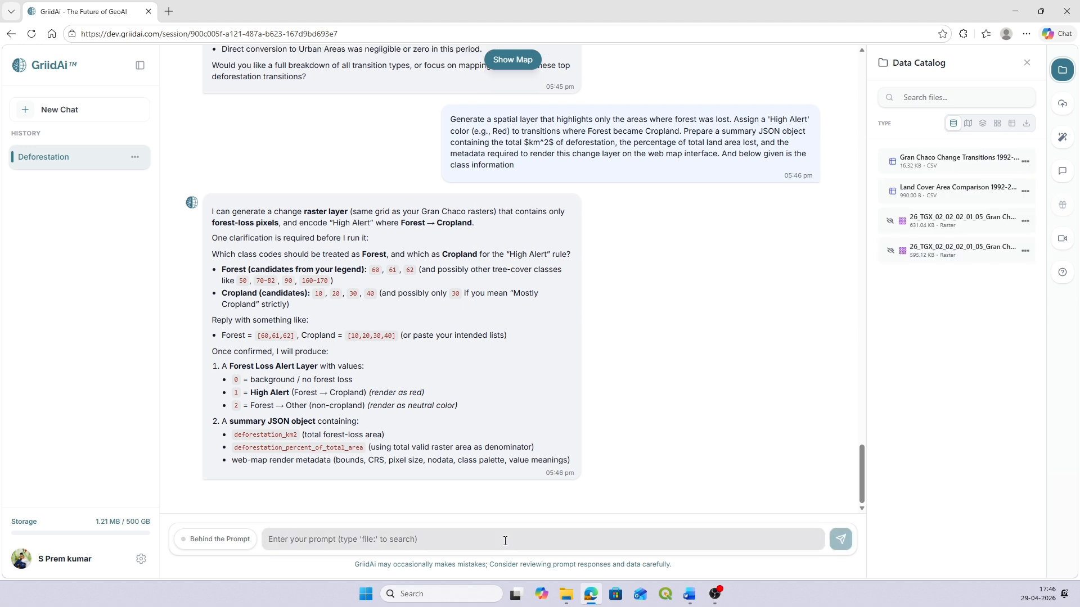
Step: Reply "yes" to the clarification question about the Forest and Cropland class codes
left_click(505, 541)
type("yes")
key("Return")
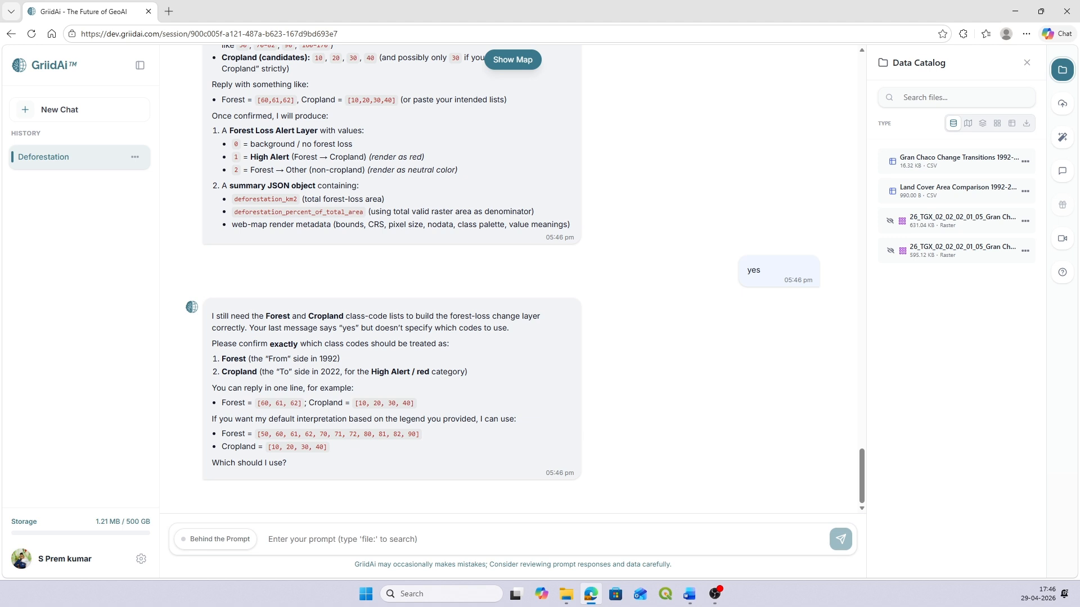
Step: Send the copied land cover class legend, ending with 210 Water bodies, in answer to the Forest and Cropland code question
key("alt+Tab")
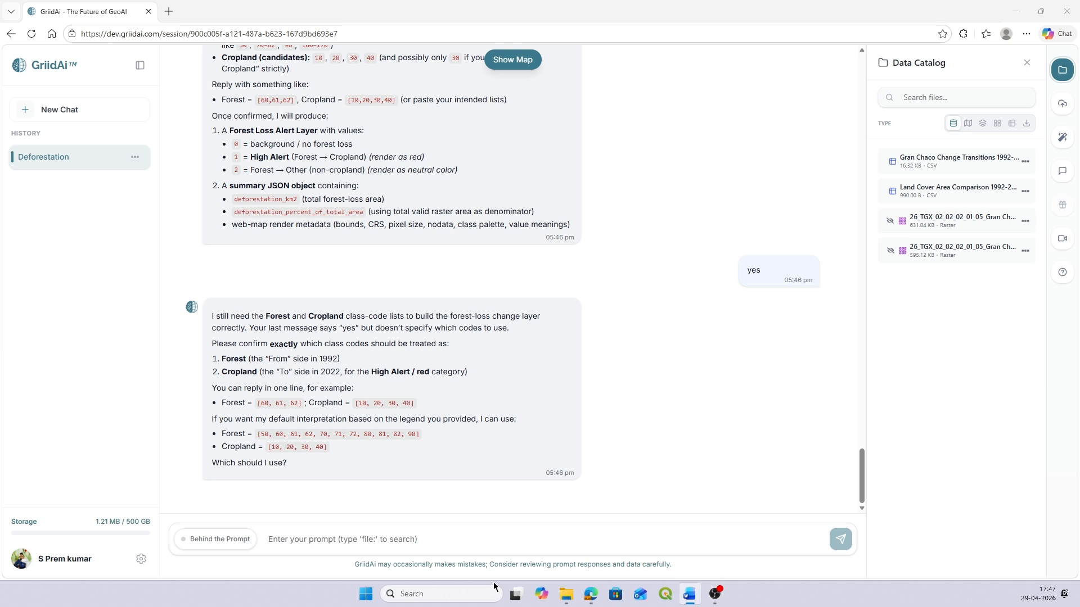
left_click(393, 539)
key("ctrl+v")
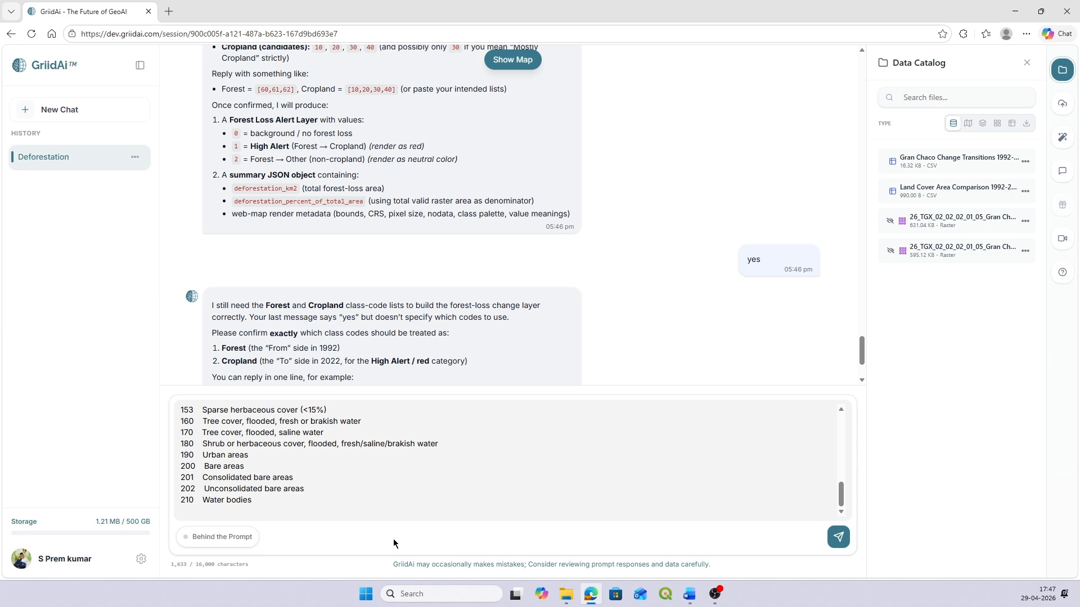
key("Return")
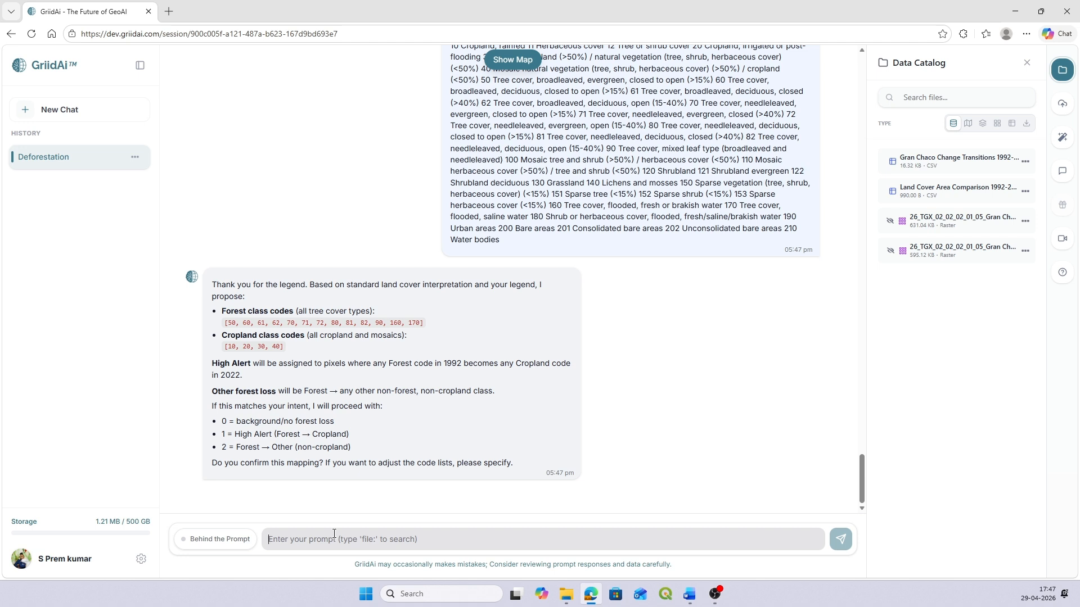
Step: Confirm the proposed Forest and Cropland class code mapping by replying "yes go ahead"
type("yes ")
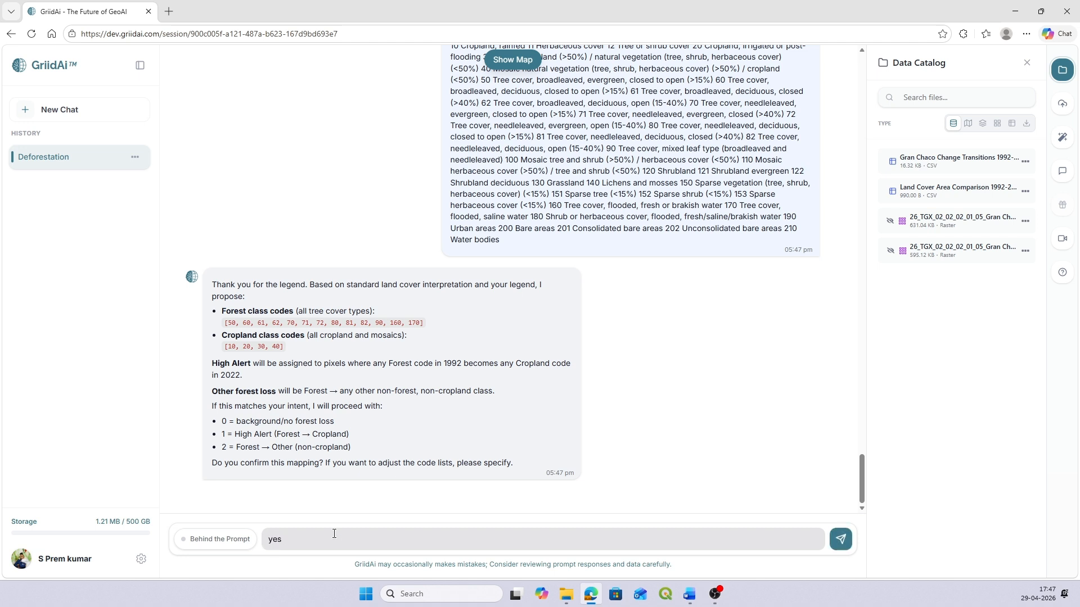
type("go ahead")
key("Return")
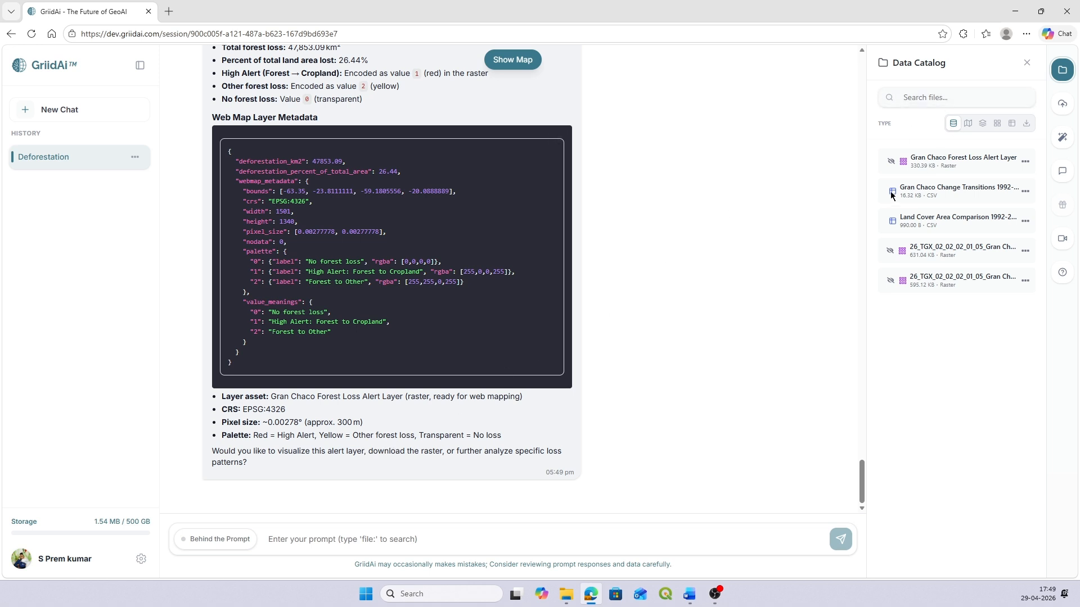
Step: Display the Gran Chaco Forest Loss Alert Layer on the map, zoom to its extent, and inspect the forest-loss areas up close
left_click(892, 162)
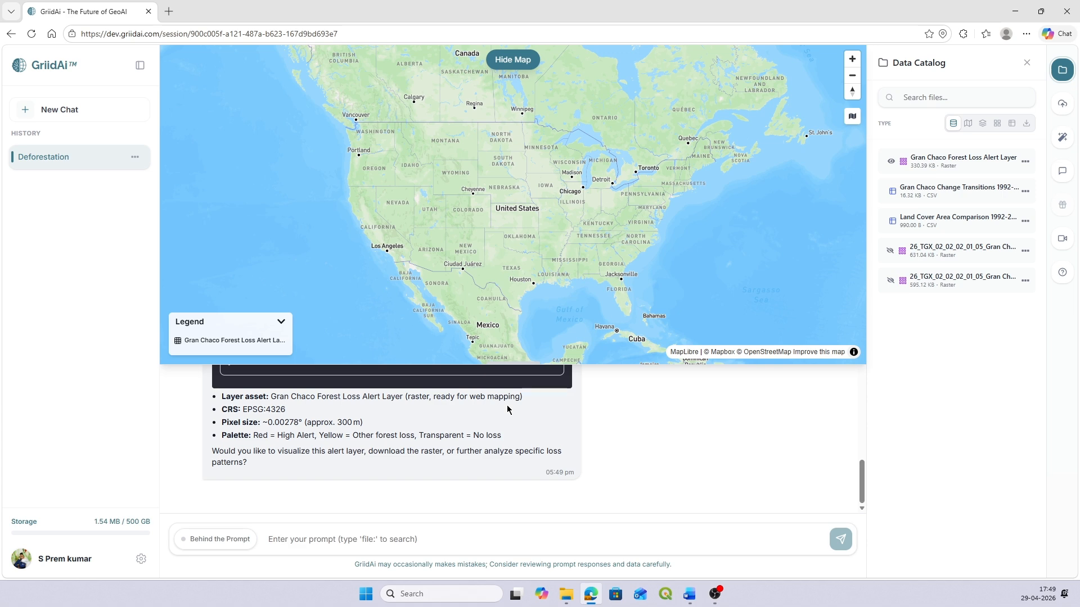
left_click(1026, 161)
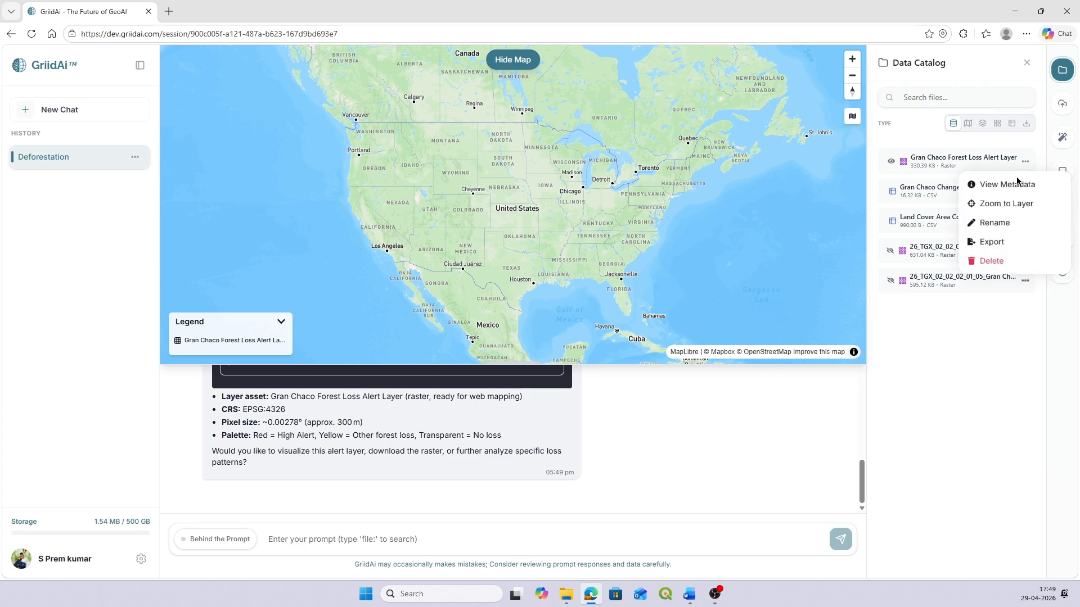
left_click(1012, 203)
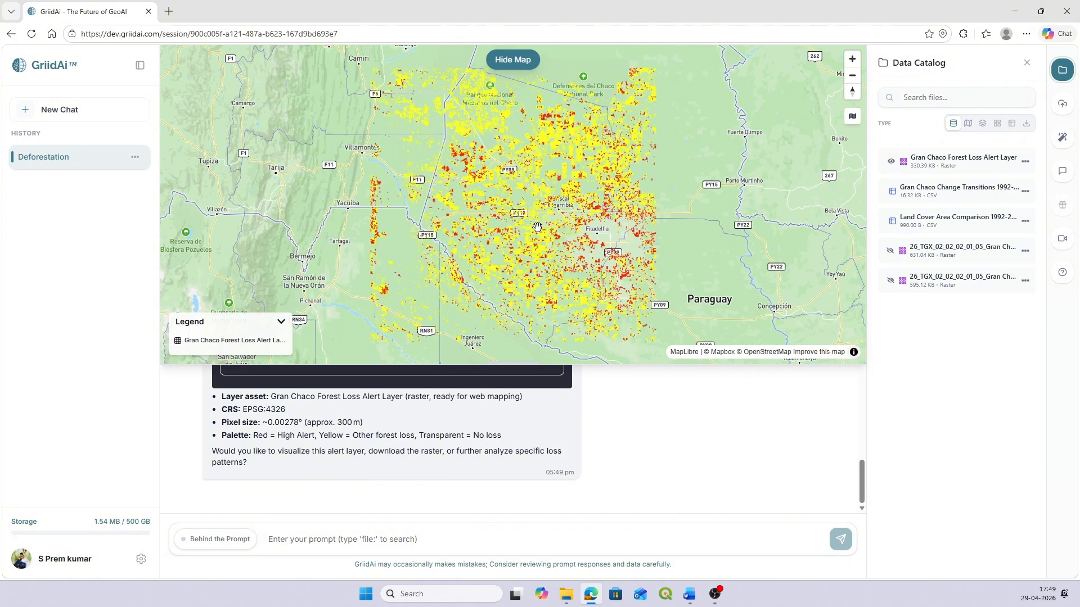
scroll(568, 207, "up", 5)
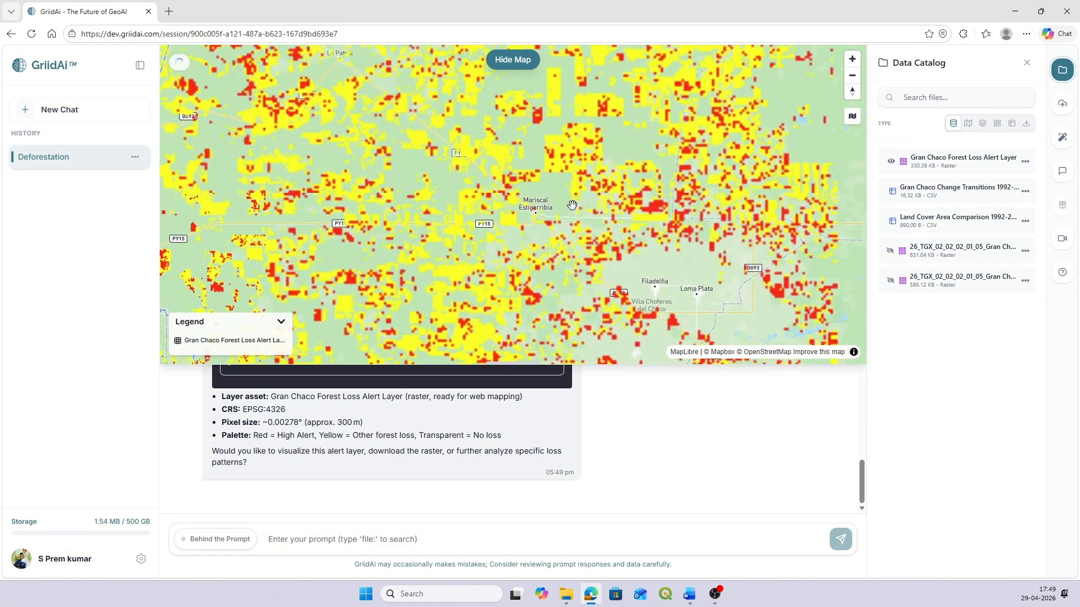
scroll(572, 205, "up", 2)
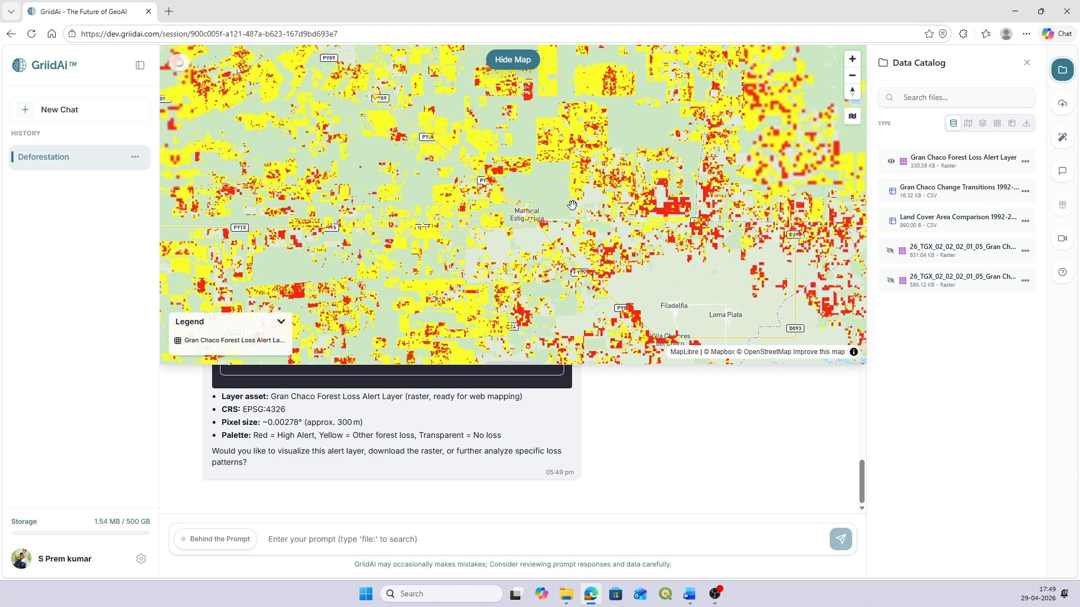